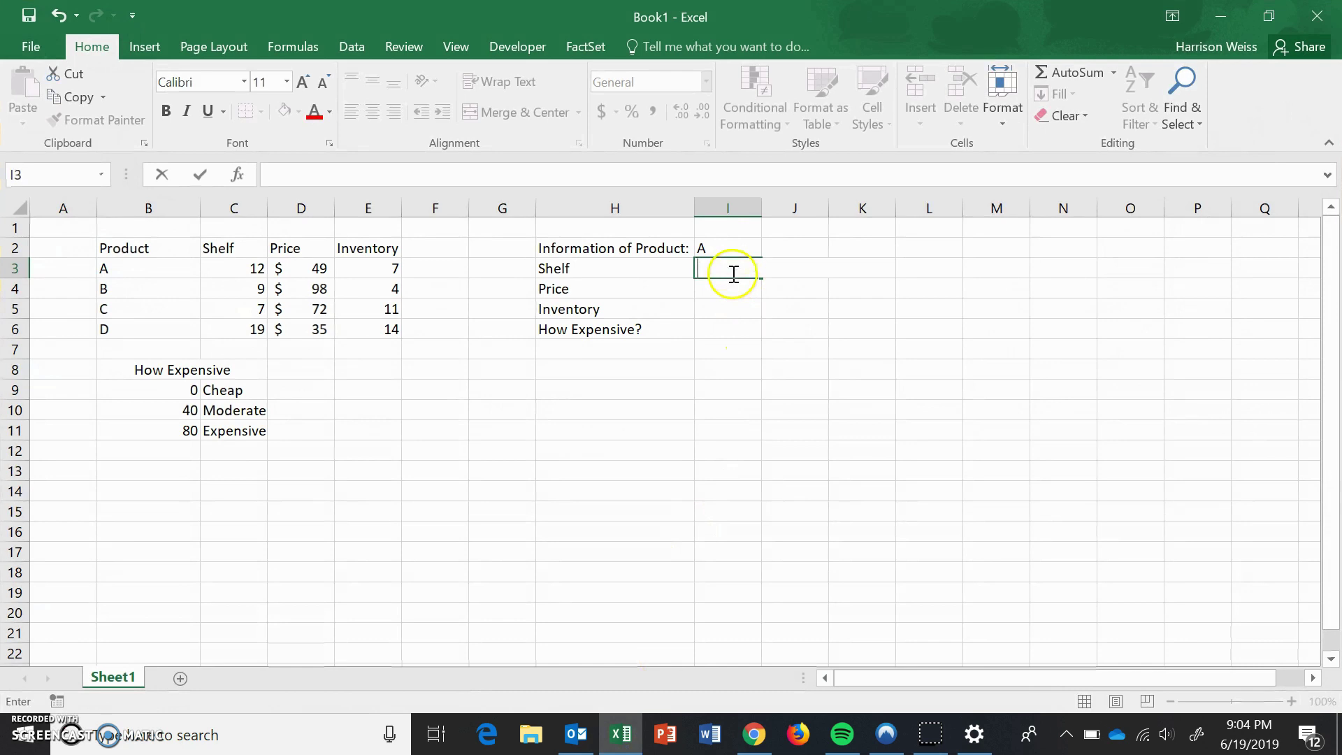
# Step: Enter =VLOOKUP(I2,B3:E6,2,FALSE) in cell I3 to return the chosen product's shelf number with an exact match
pyautogui.click(720, 265)
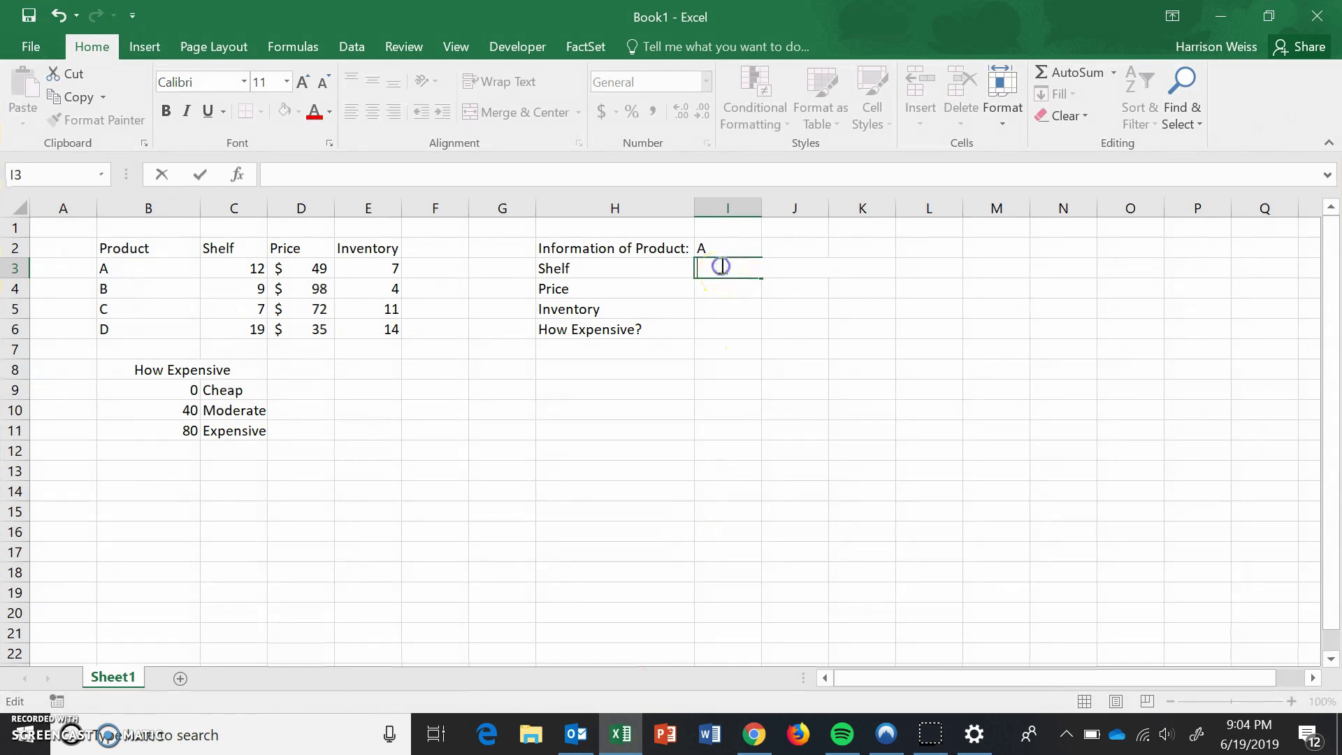
pyautogui.write('=vlookup(')
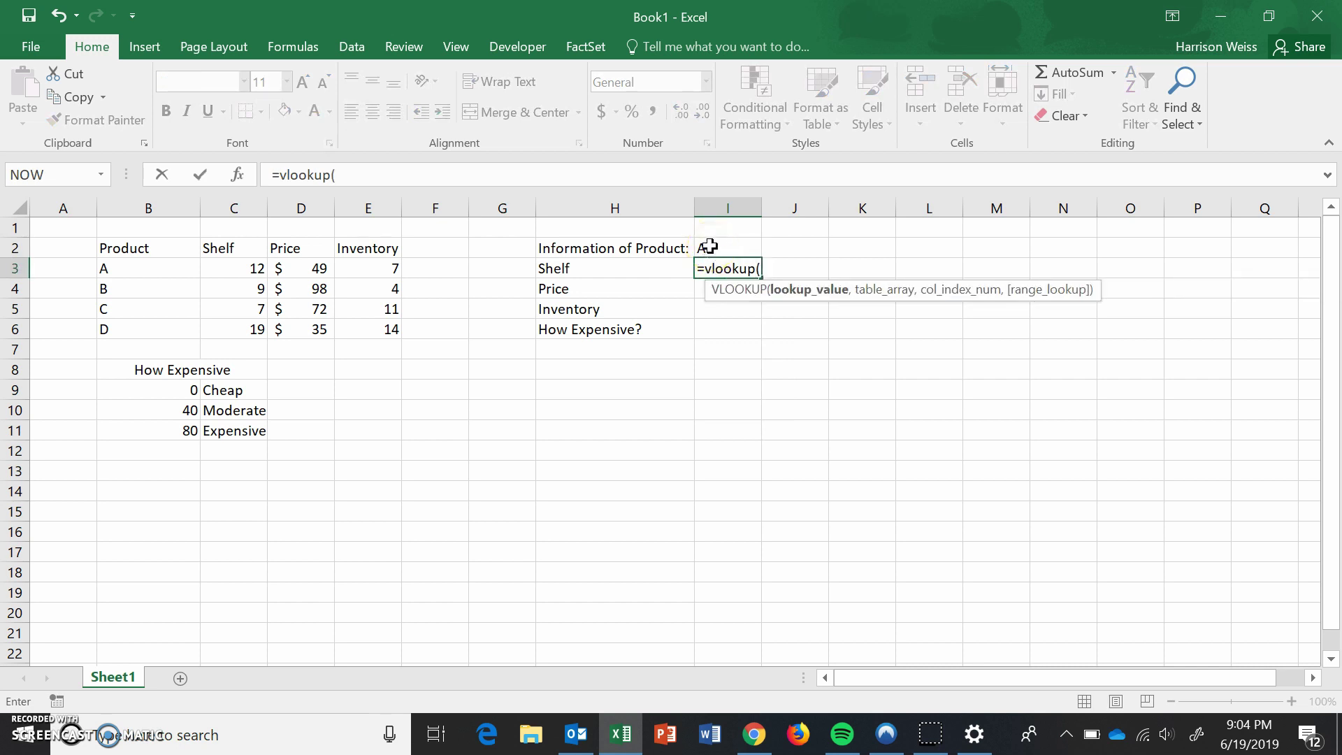
pyautogui.click(710, 246)
pyautogui.write(',')
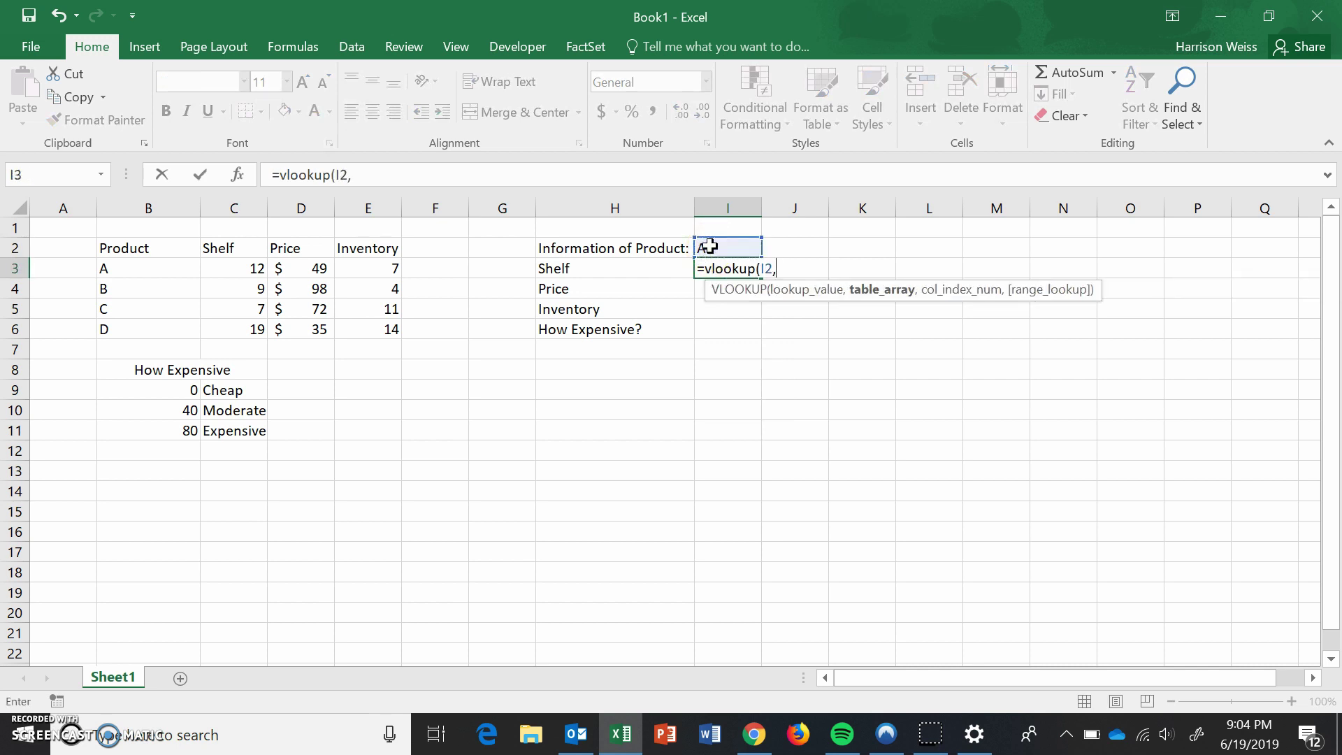
pyautogui.moveTo(126, 270); pyautogui.dragTo(367, 340)
pyautogui.write(',')
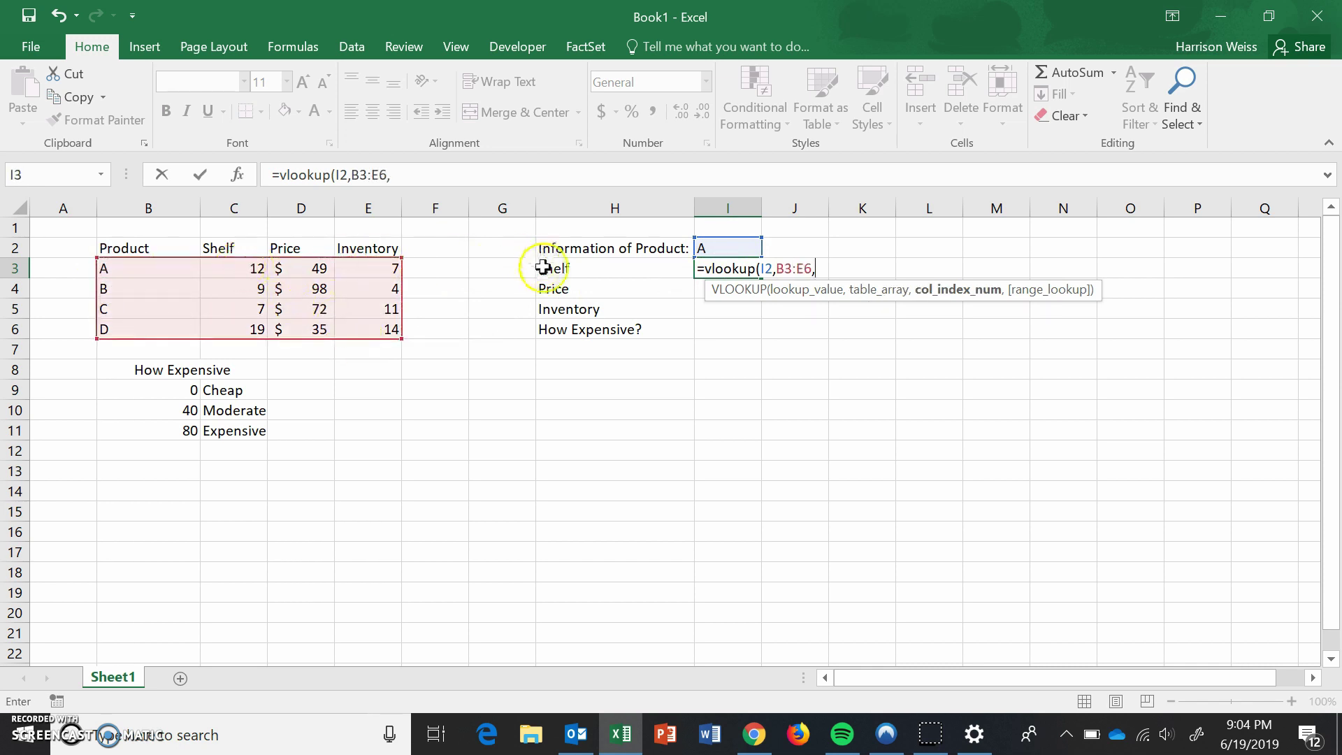
pyautogui.write('2,')
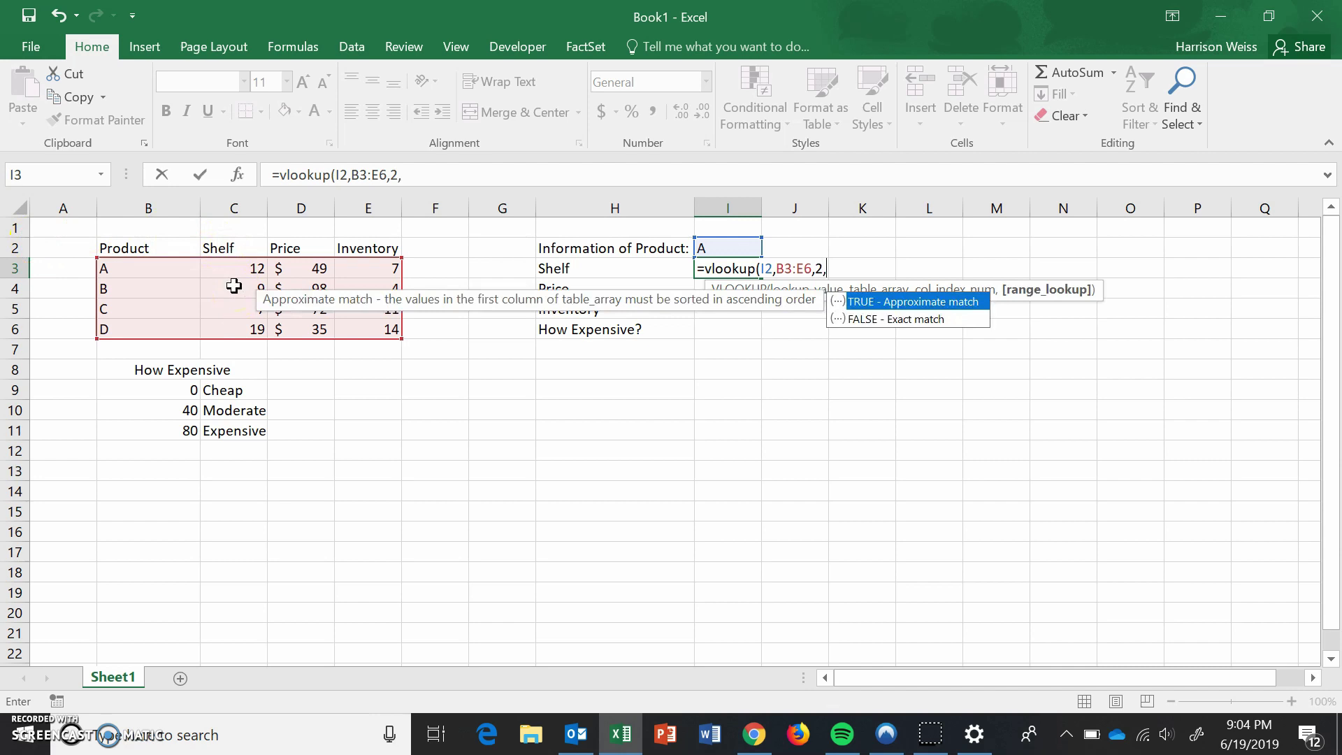
pyautogui.write('FALSE')
pyautogui.write(')')
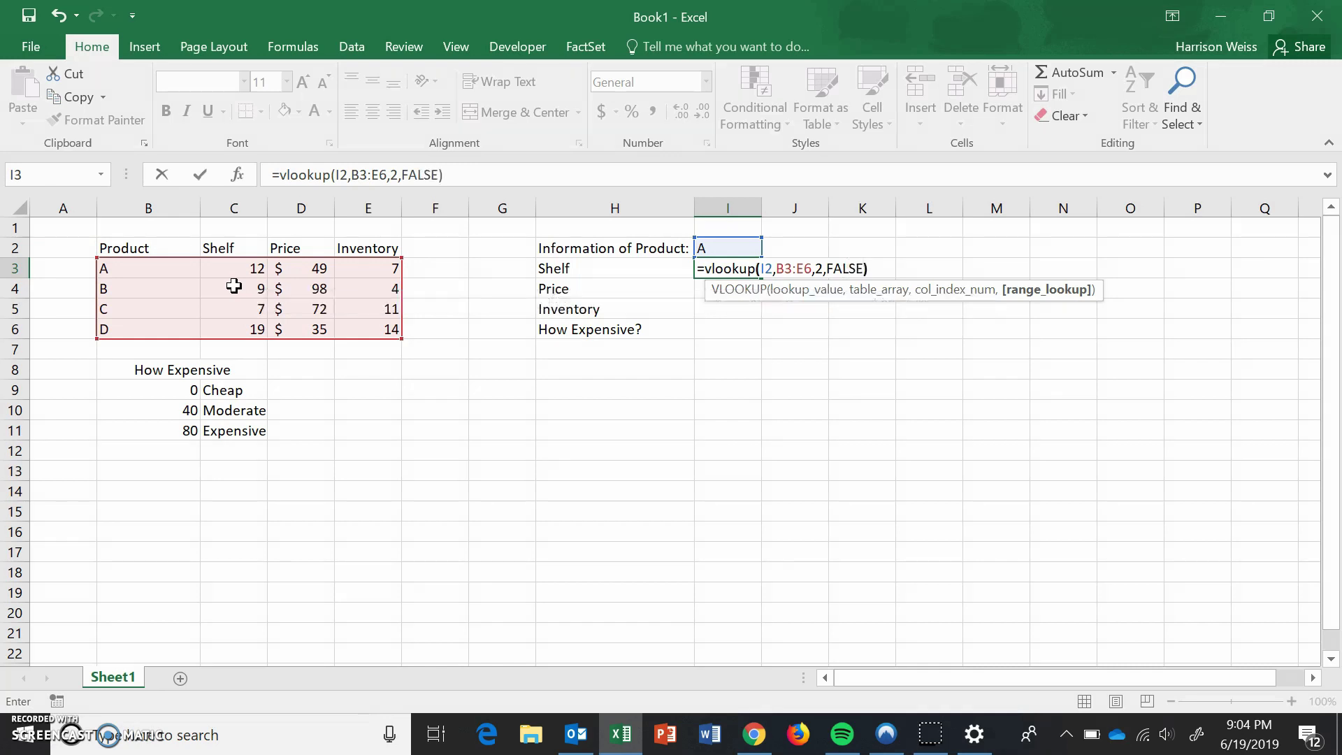
pyautogui.press('Return')
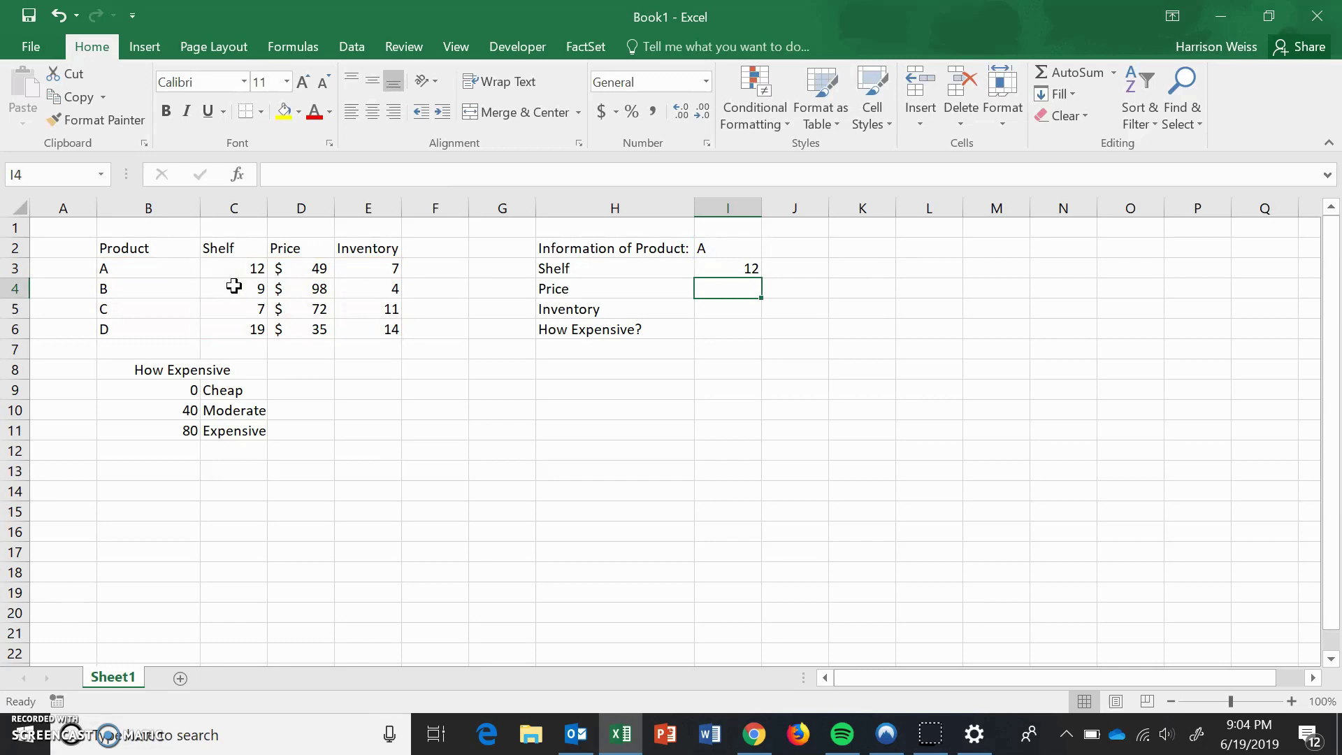
# Step: Enter =VLOOKUP(I2,B3:E6,3,FALSE) in cell I4 to return the chosen product's price
pyautogui.write('=vlookup')
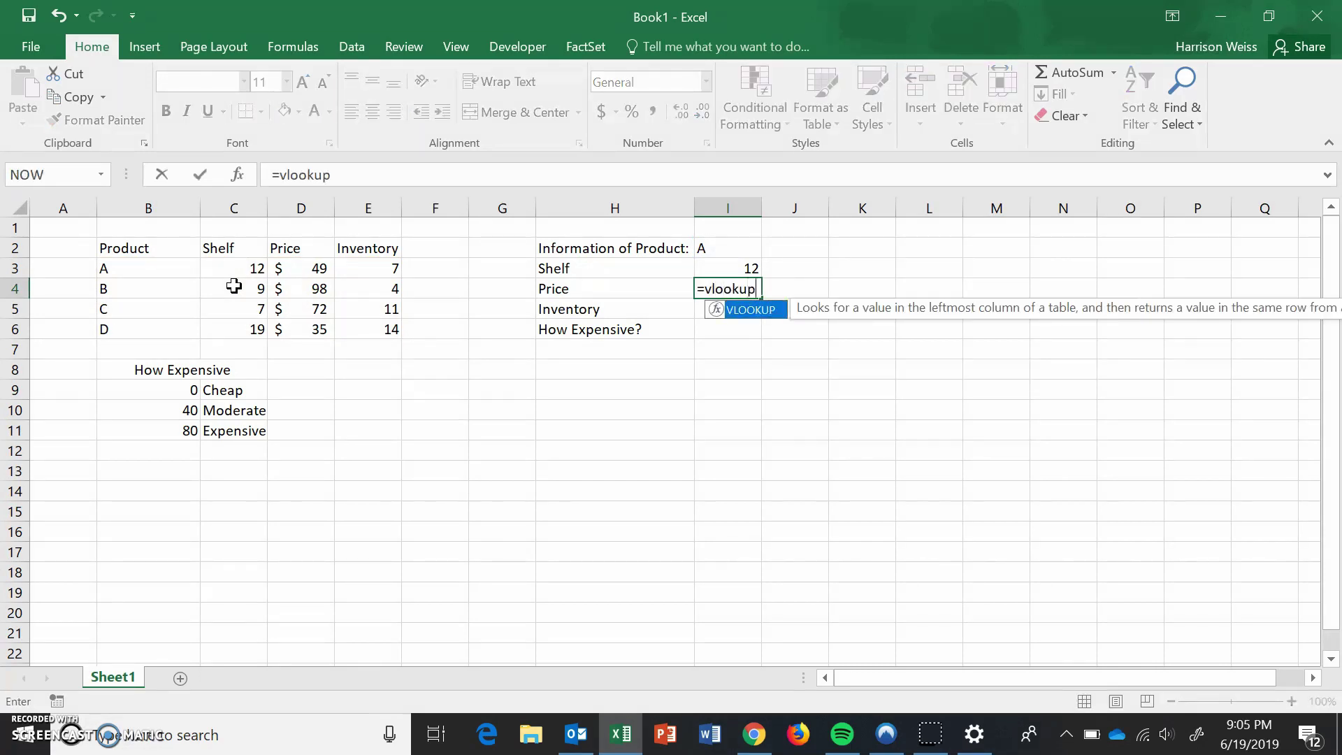
pyautogui.write('(i')
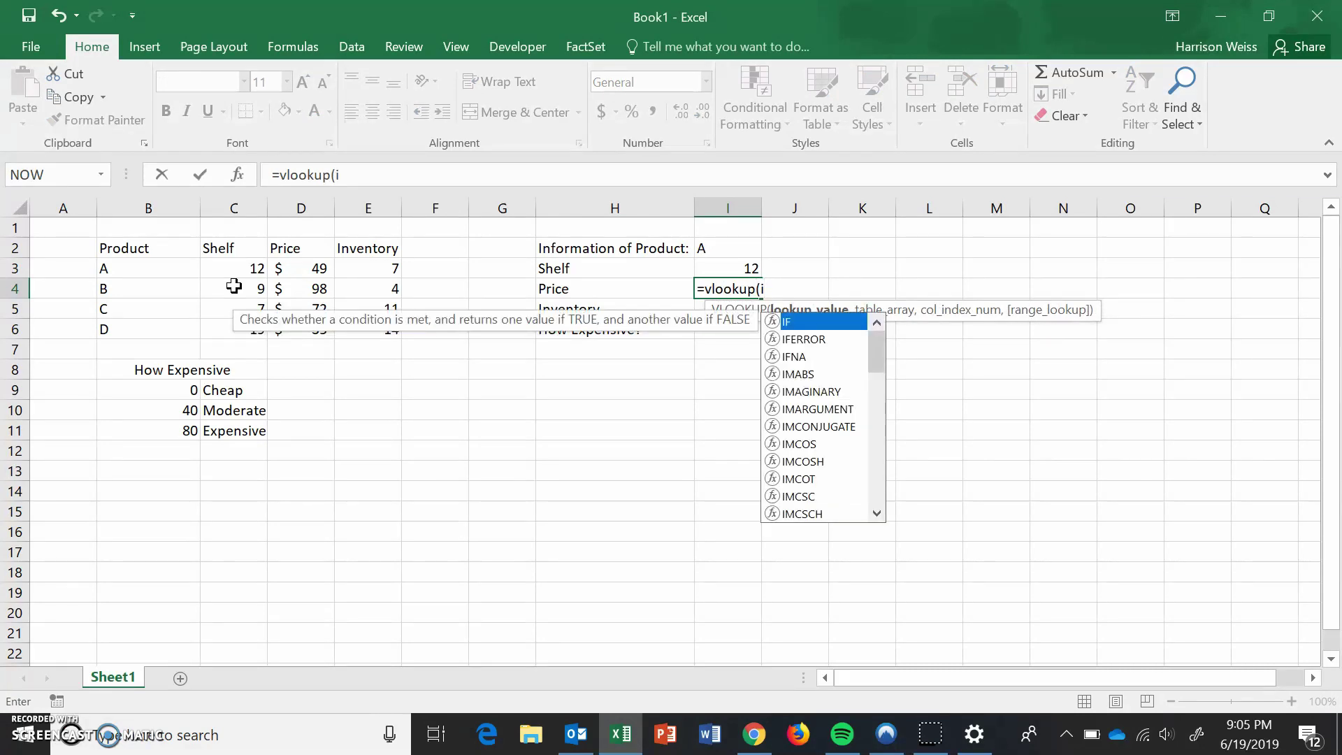
pyautogui.write('2,b3,e')
pyautogui.press('BackSpace')
pyautogui.press('BackSpace')
pyautogui.write(':e6,')
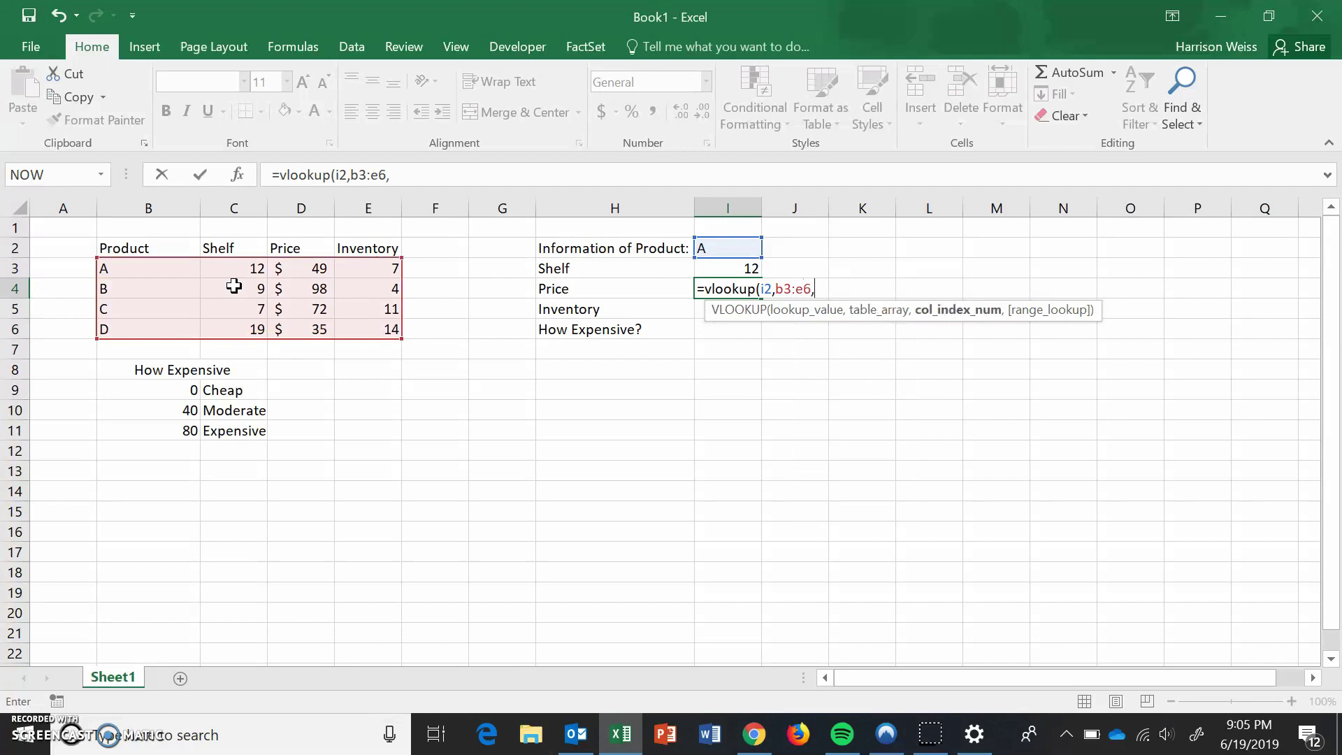
pyautogui.write('3,FALSE')
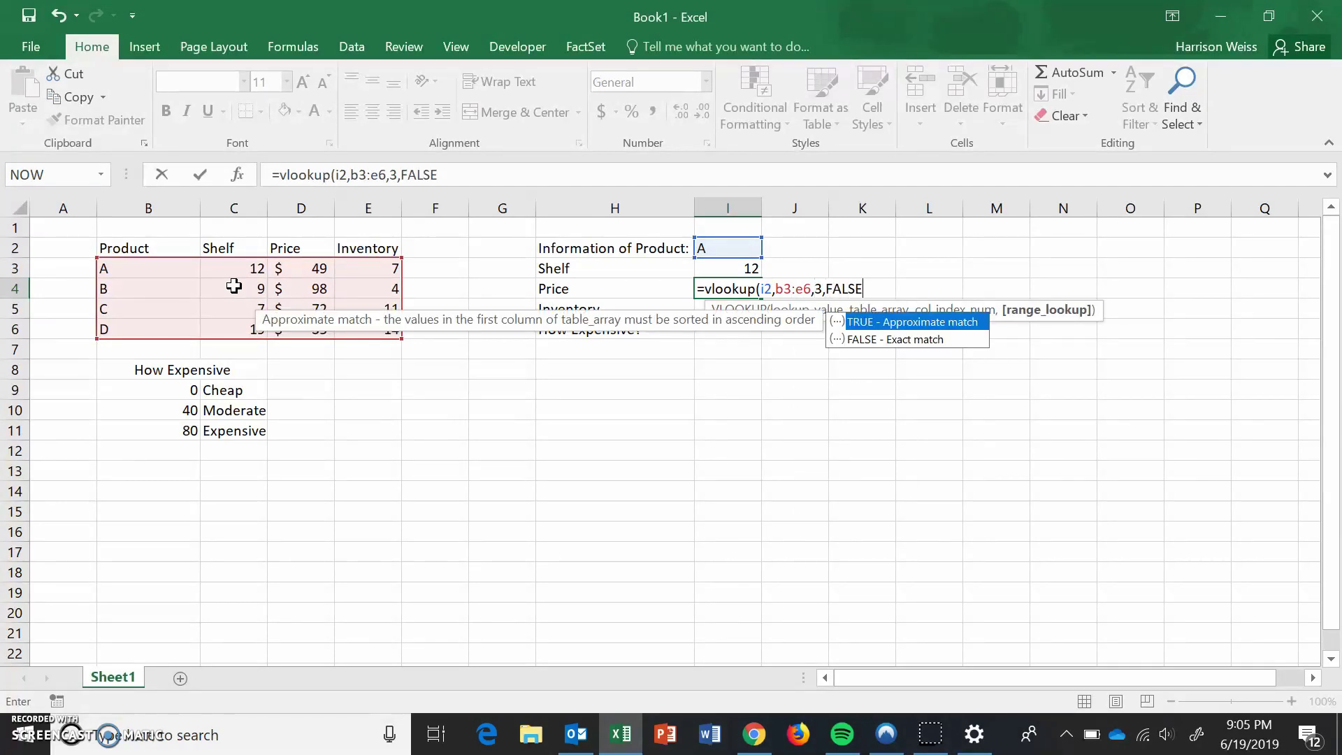
pyautogui.write(')')
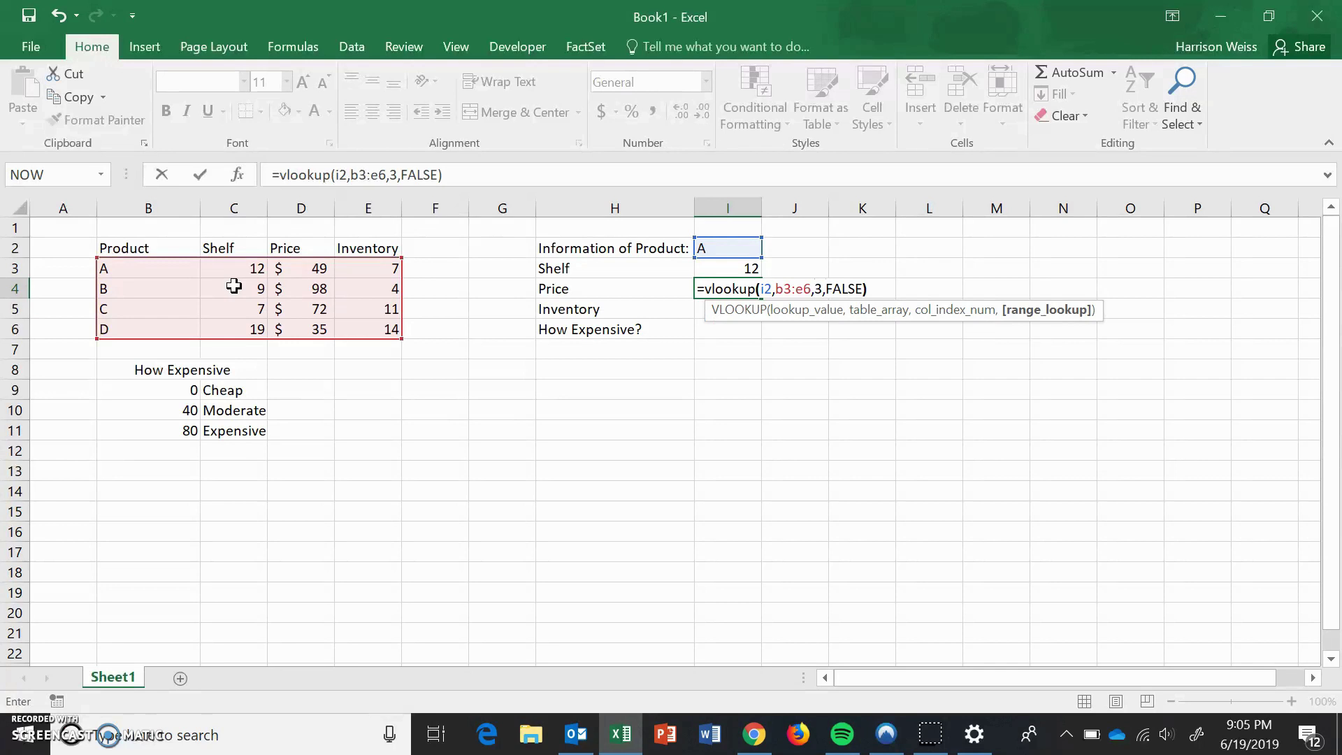
pyautogui.press('Return')
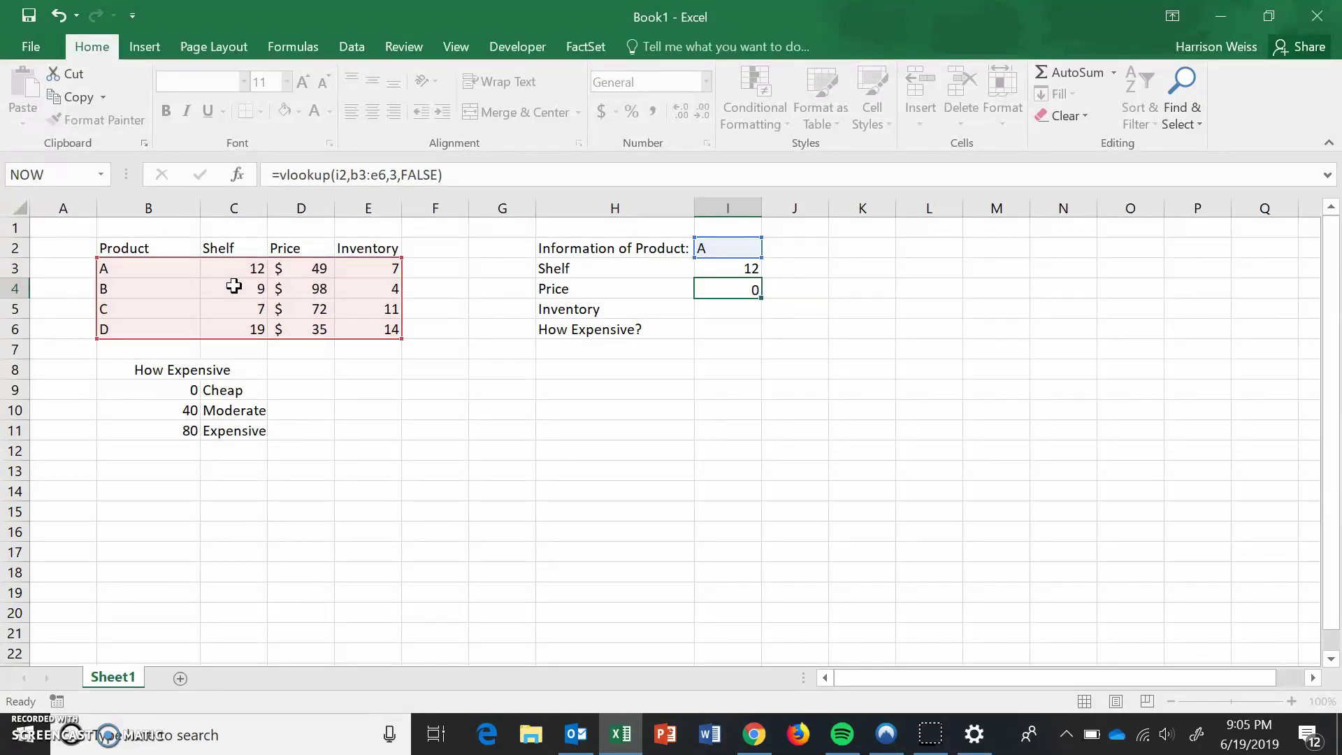
# Step: Enter =VLOOKUP(I9,B3:E6,4,0) in the Inventory cell I5, using 0 for an exact match
pyautogui.write('=vloo')
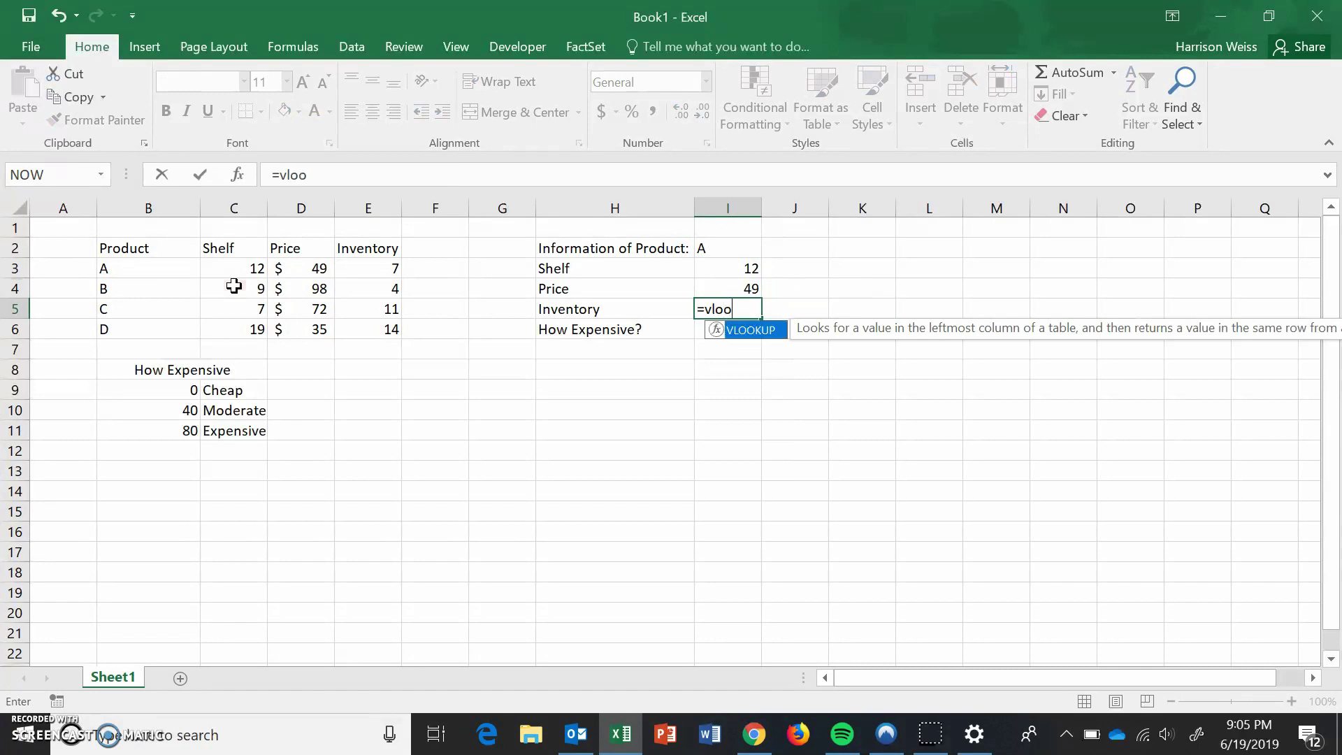
pyautogui.write('kup(')
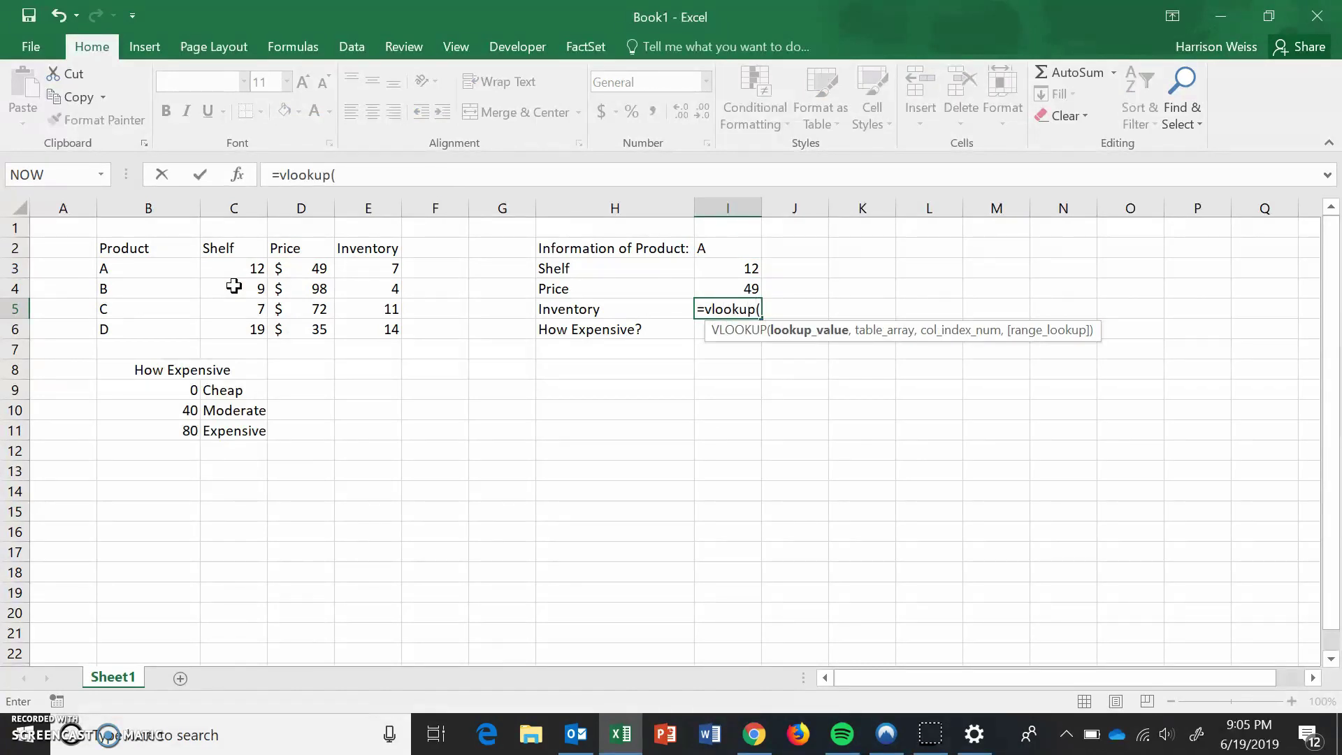
pyautogui.write('i9,')
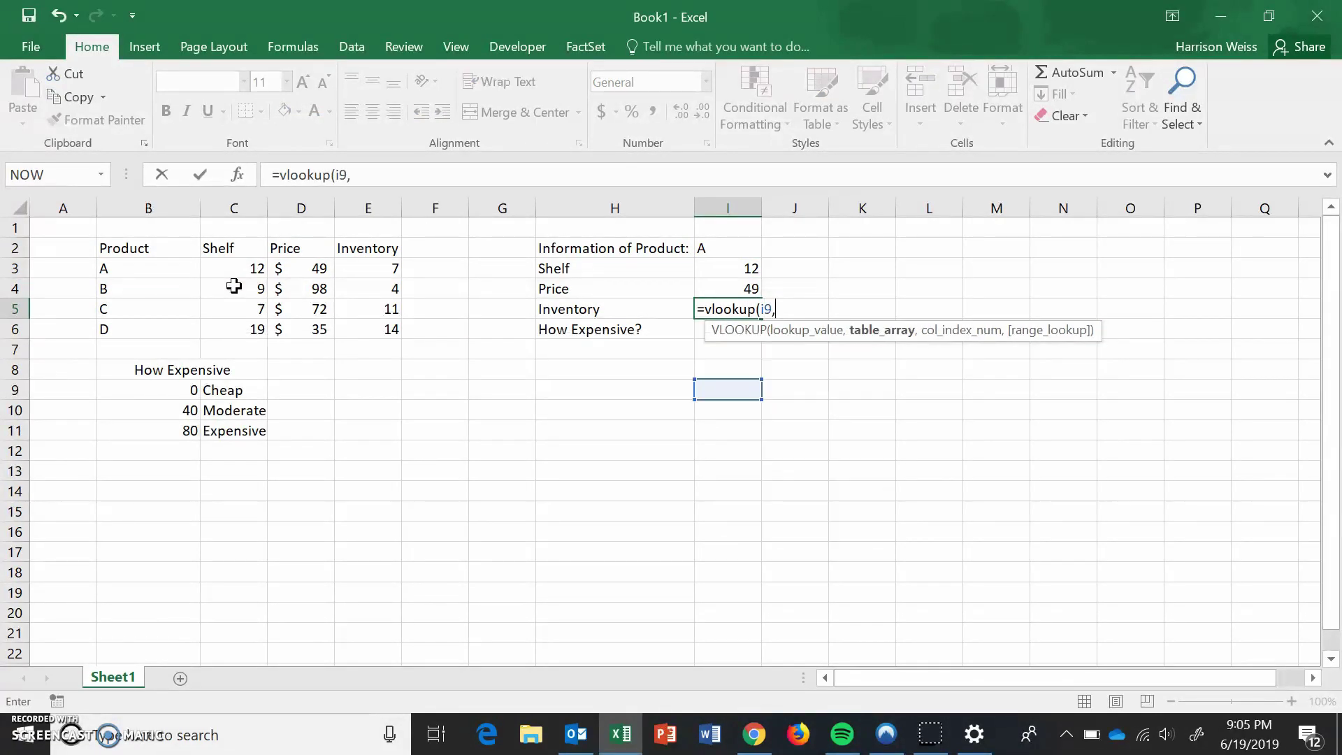
pyautogui.write('b3:e')
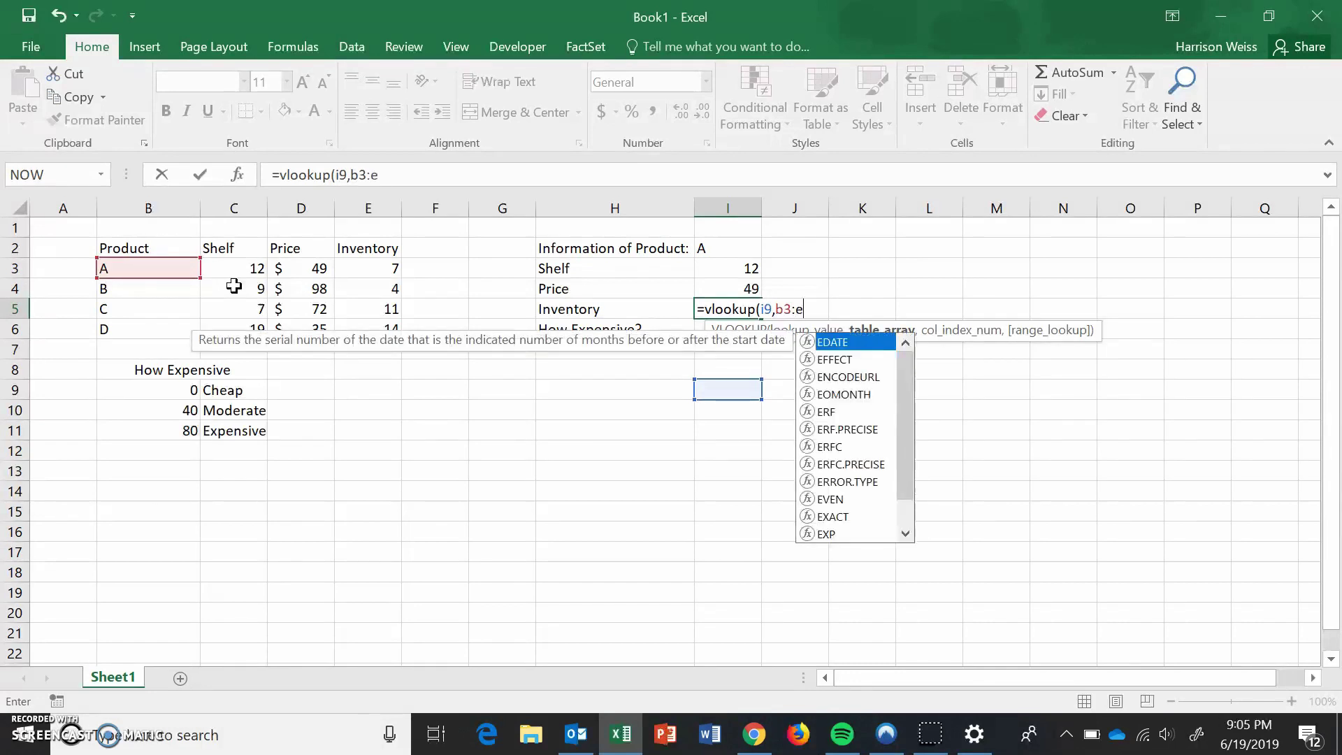
pyautogui.write('6,4,')
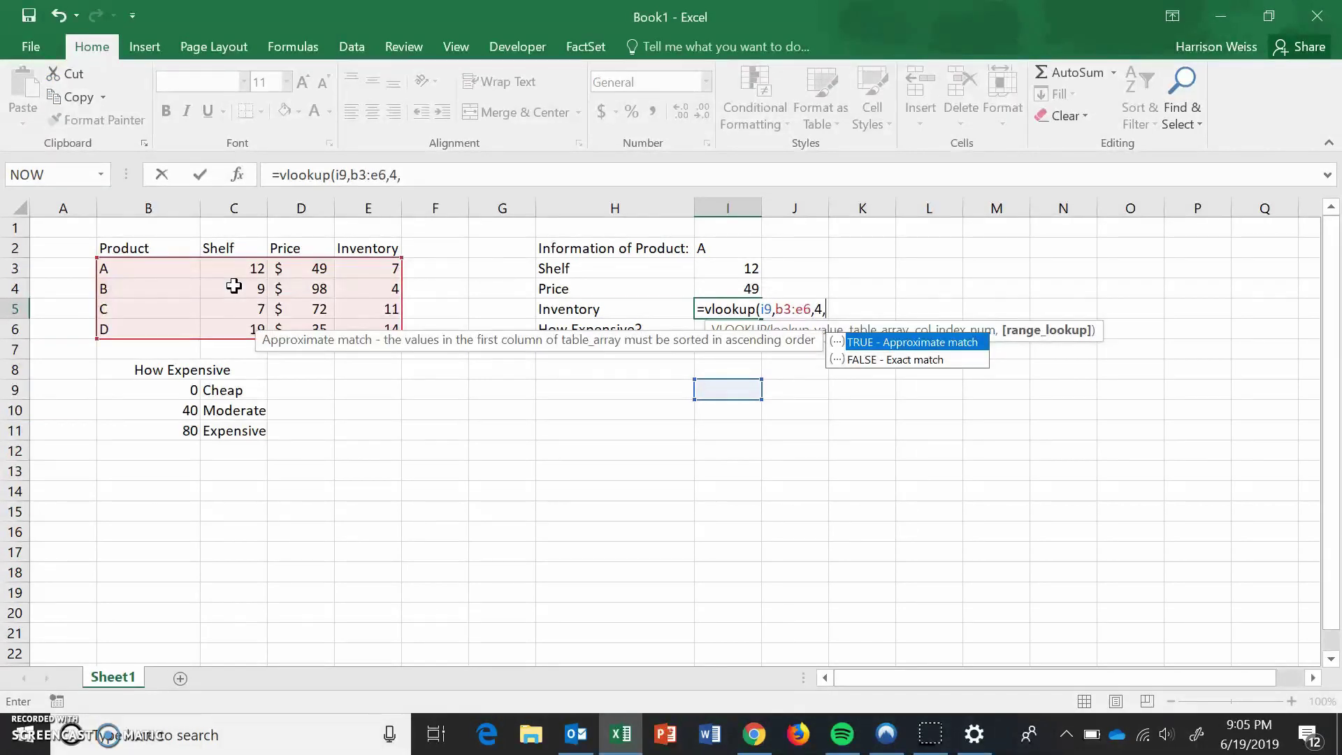
pyautogui.write('0)')
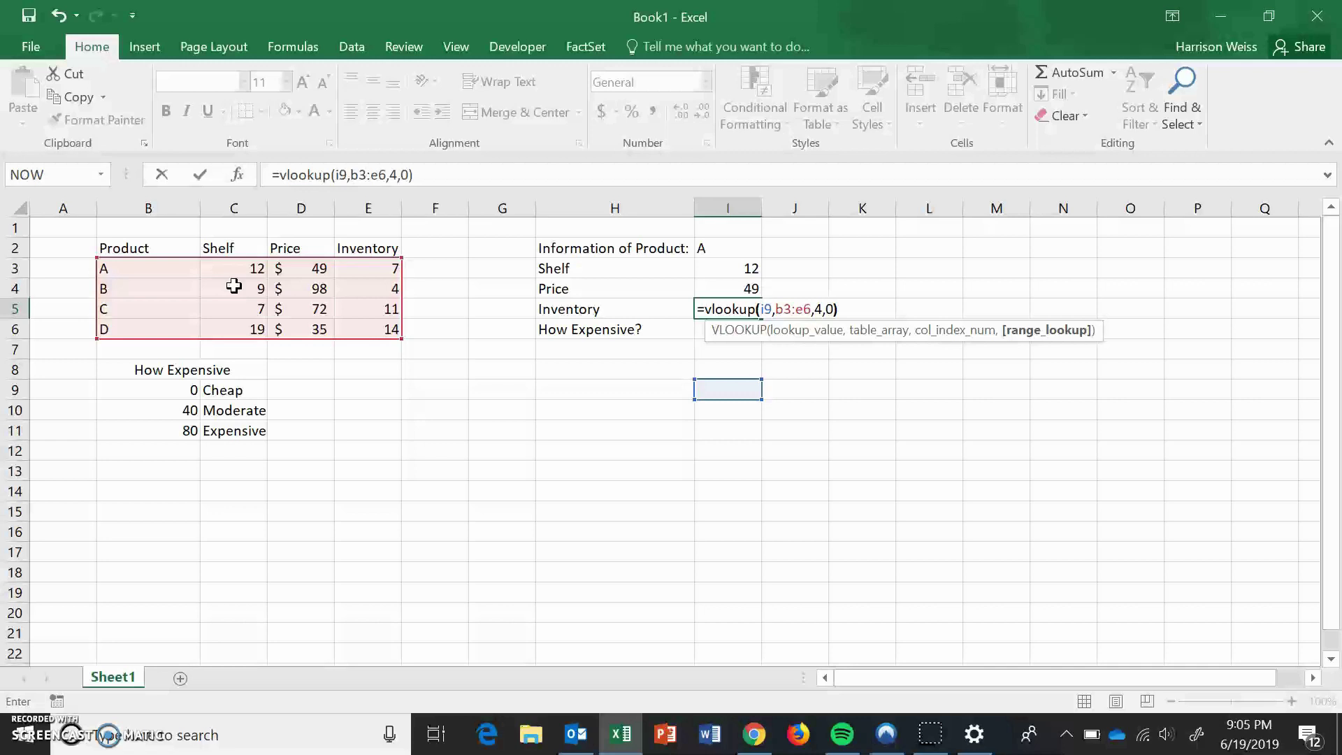
pyautogui.press('Return')
# Step: Correct the lookup value in the Inventory formula in I5 to cell I2
pyautogui.click(701, 322)
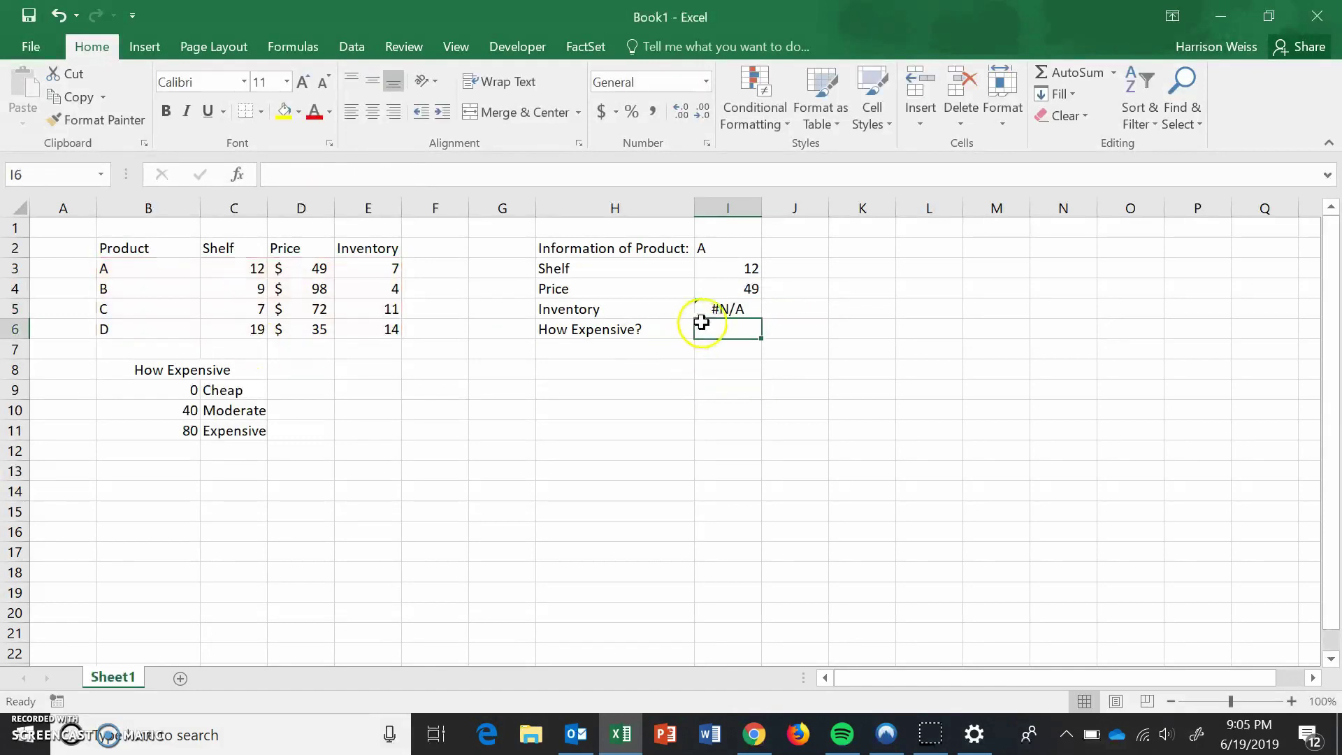
pyautogui.click(710, 309)
pyautogui.click(409, 174)
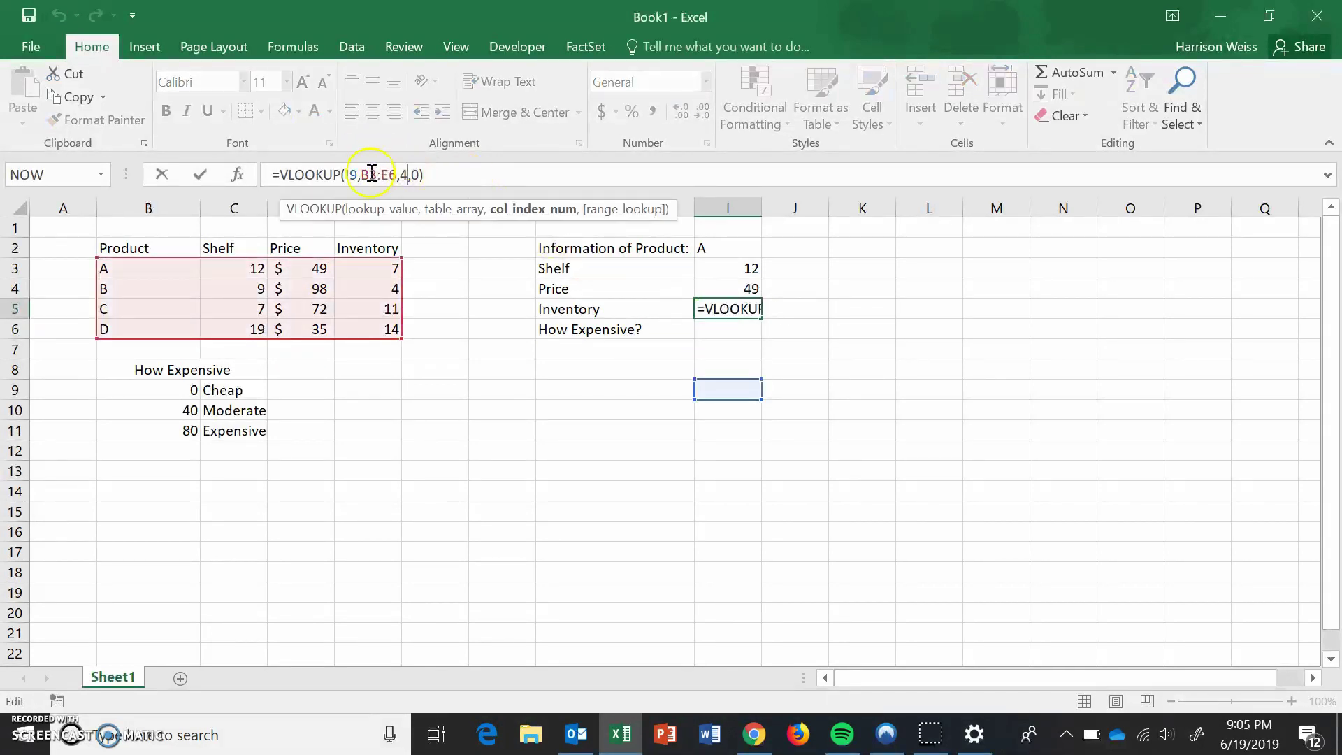
pyautogui.press('Left')
pyautogui.press('Left')
pyautogui.press('Left')
pyautogui.press('Left')
pyautogui.press('Left')
pyautogui.press('Left')
pyautogui.press('Left')
pyautogui.press('Left')
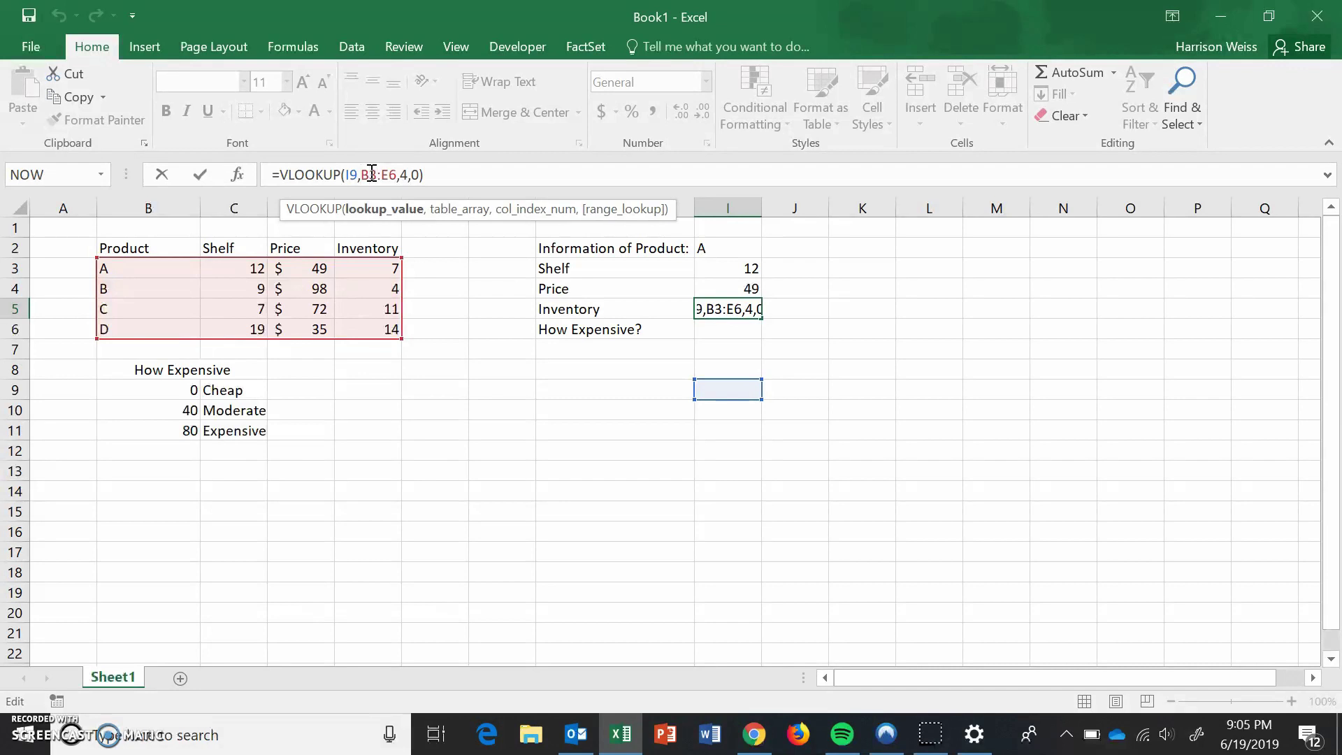
pyautogui.press('BackSpace')
pyautogui.write('2')
pyautogui.press('Return')
# Step: Enter =VLOOKUP(I4,B9:C11,2,TRUE) in cell I6 to rate the price with an approximate match against the How Expensive table
pyautogui.click(699, 329)
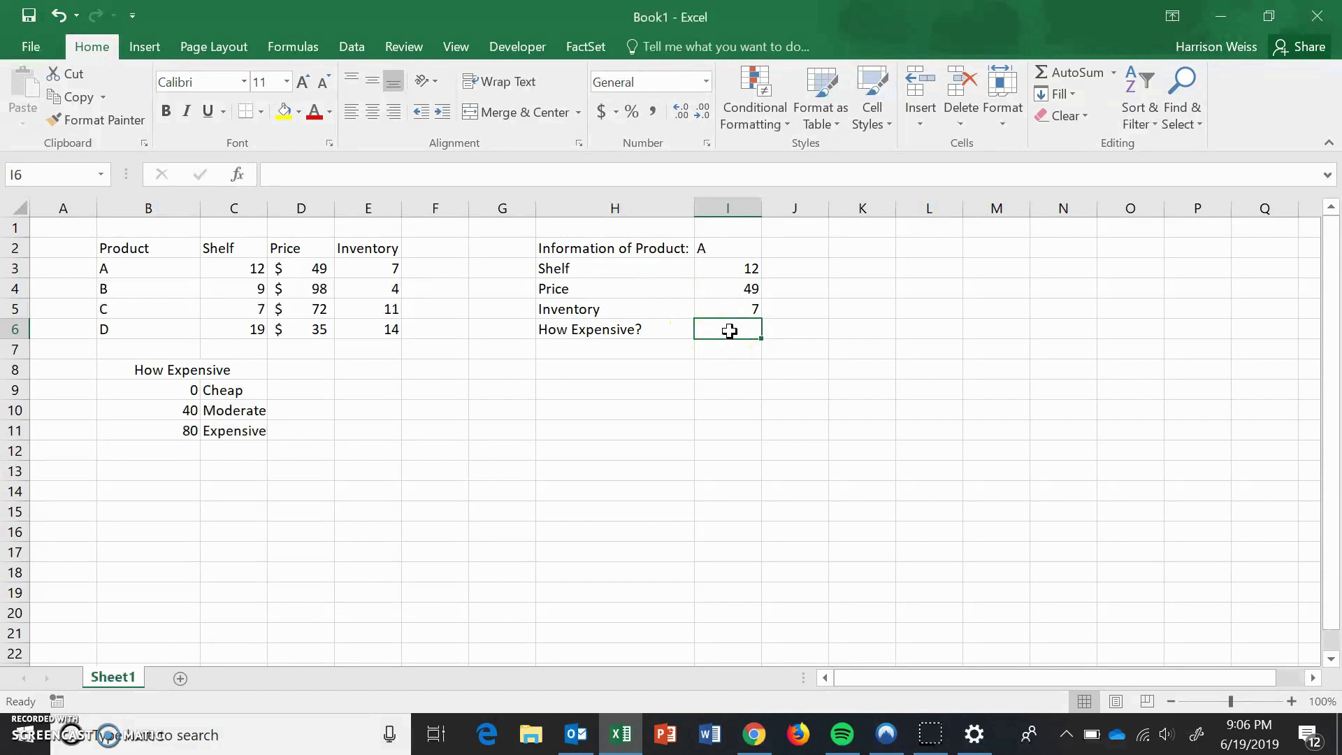
pyautogui.write('=vlookku')
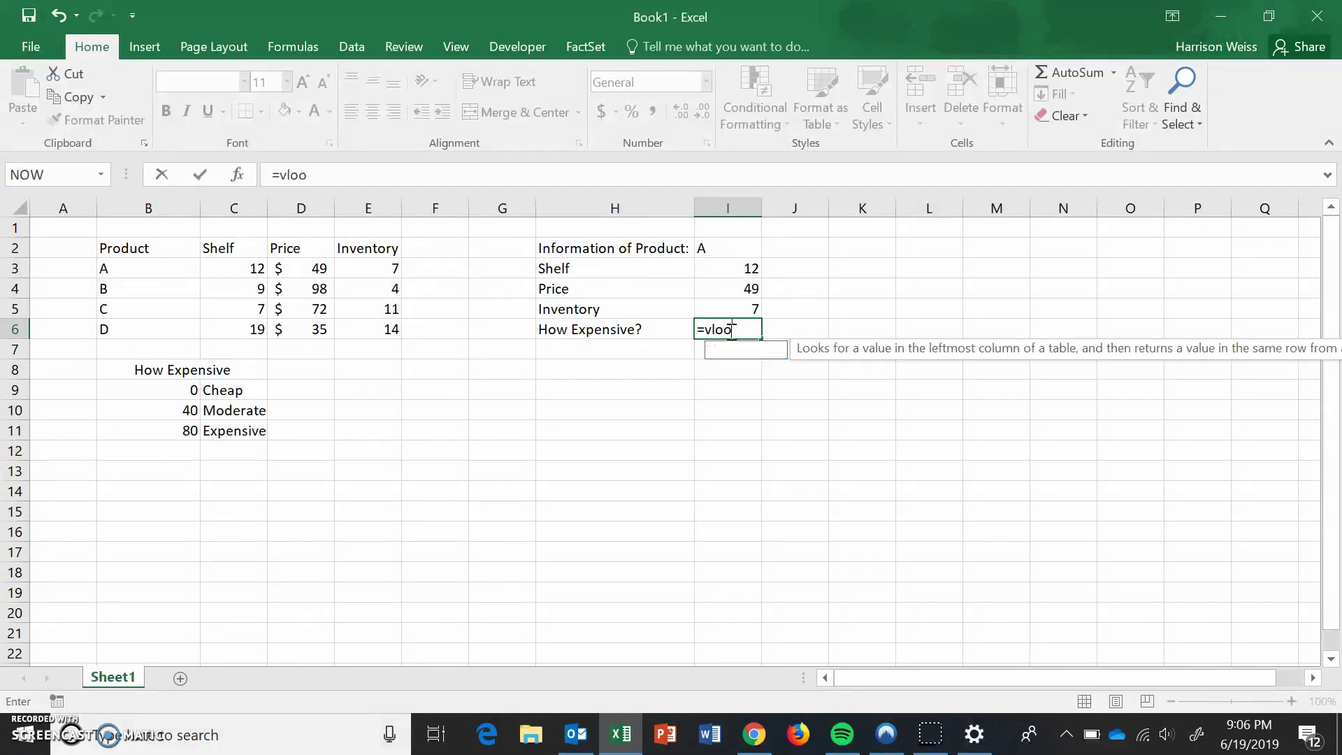
pyautogui.press('BackSpace')
pyautogui.press('BackSpace')
pyautogui.write('up(')
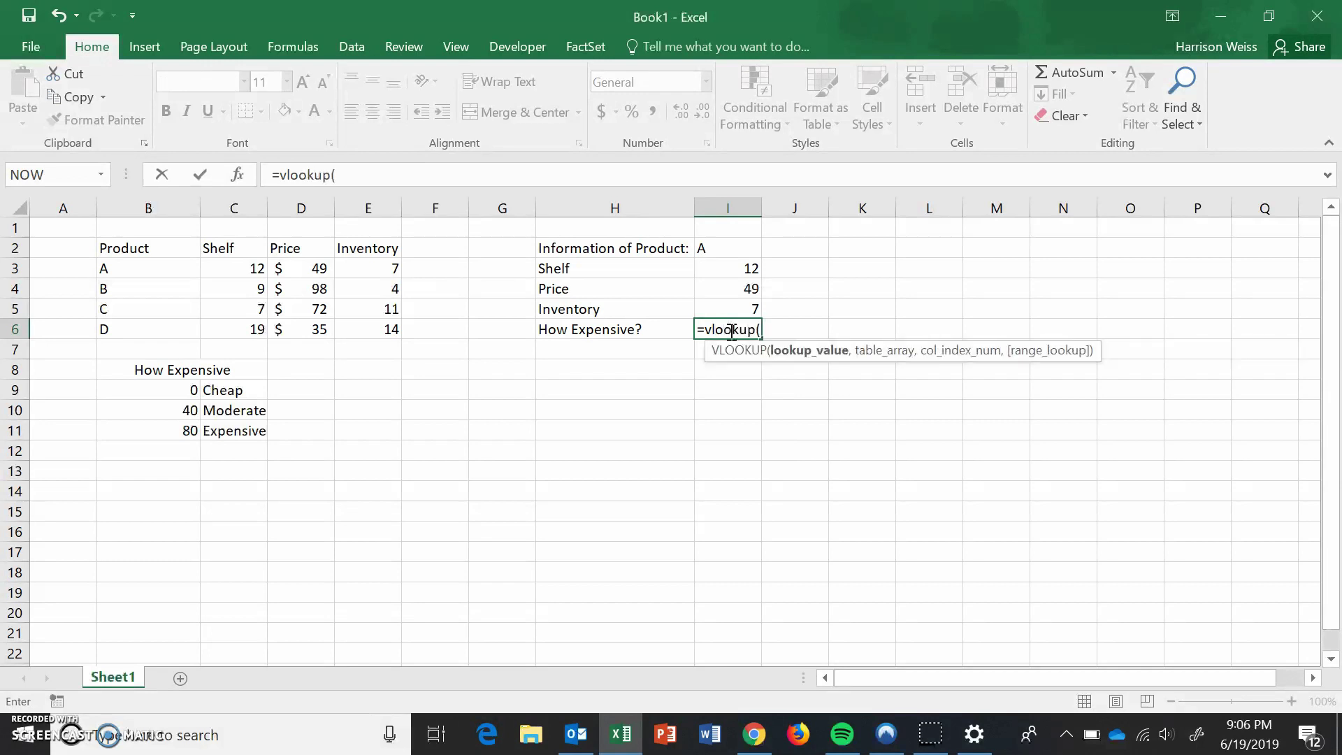
pyautogui.click(736, 291)
pyautogui.write(',')
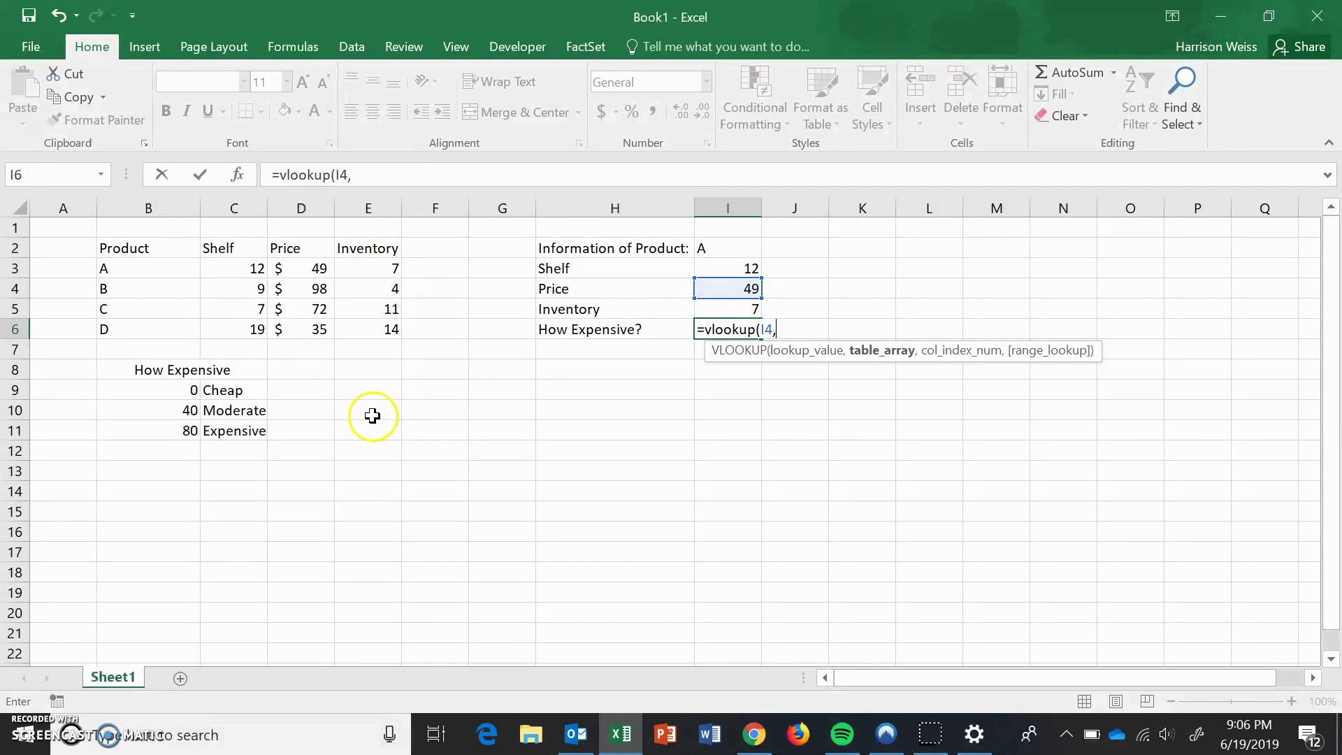
pyautogui.moveTo(183, 391); pyautogui.dragTo(247, 424)
pyautogui.write(',2,')
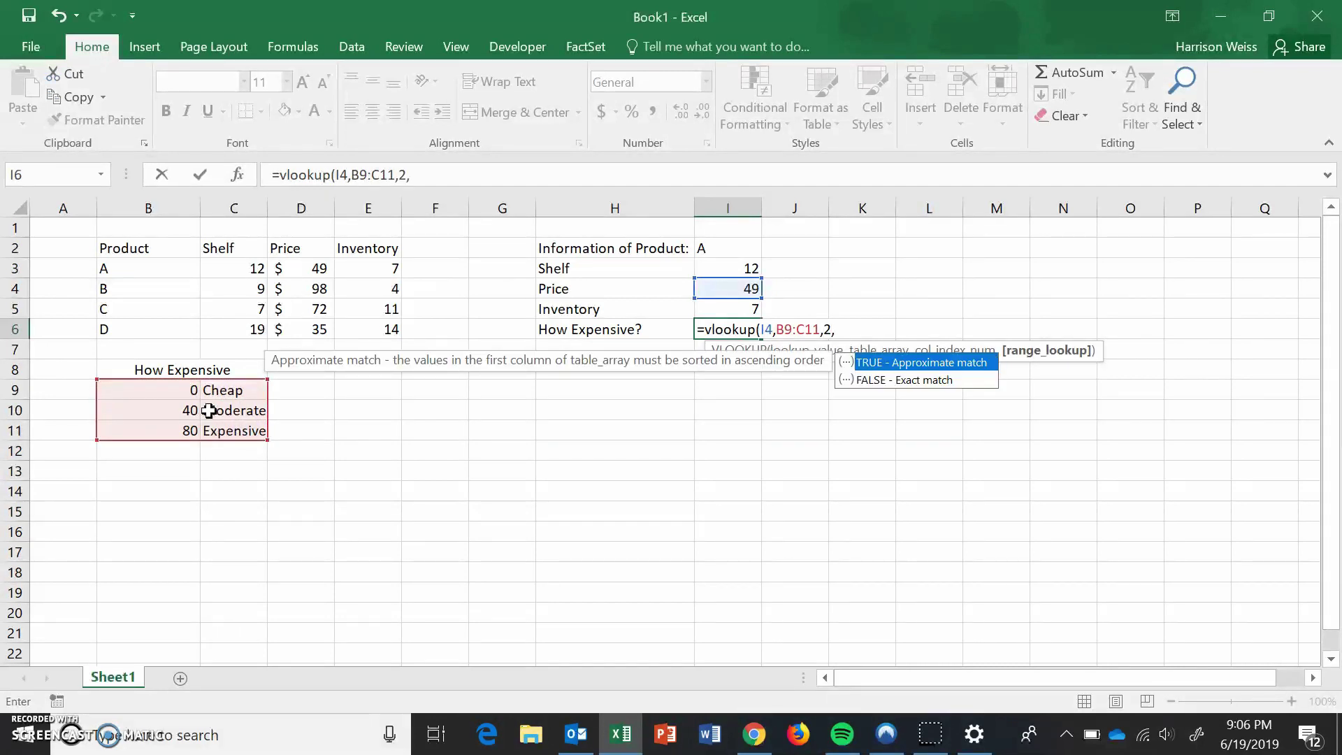
pyautogui.write('TRUE)')
pyautogui.press('Return')
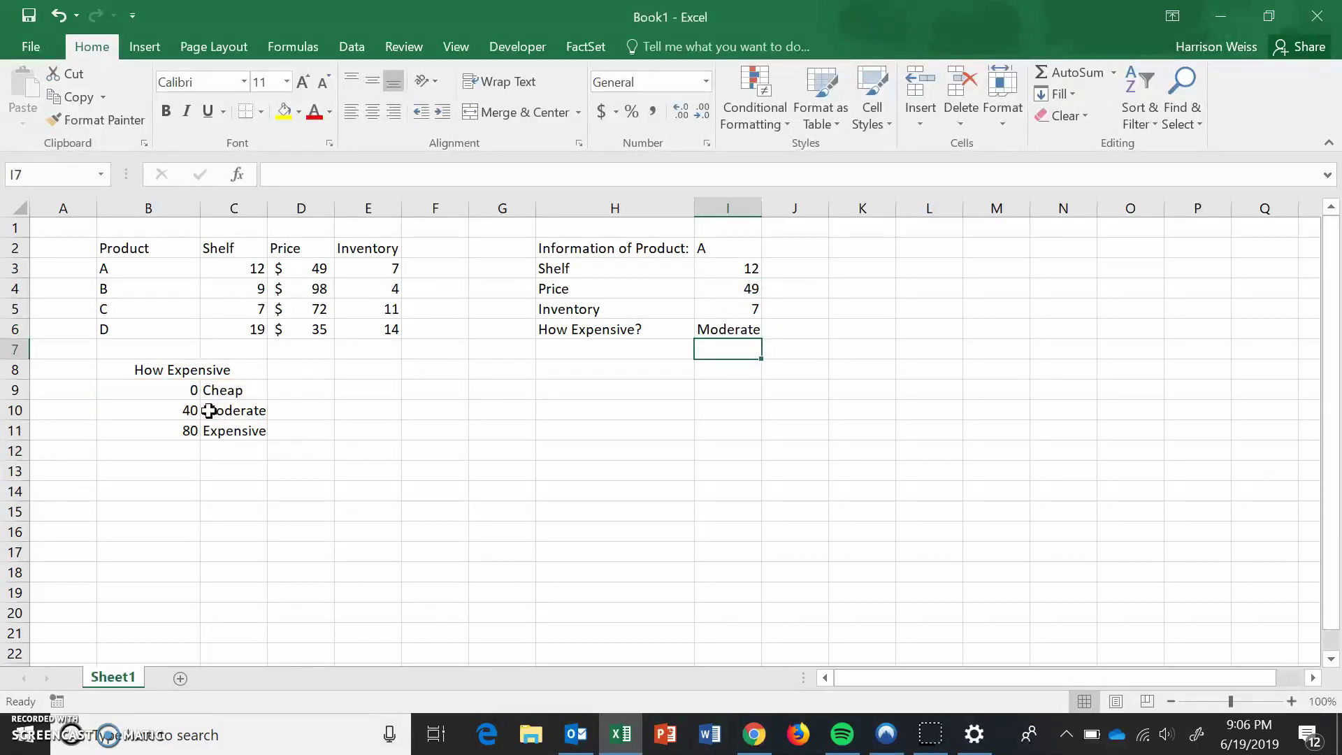
# Step: Test the lookup formulas by changing the product in cell I2 to B, C and finally D
pyautogui.click(722, 249)
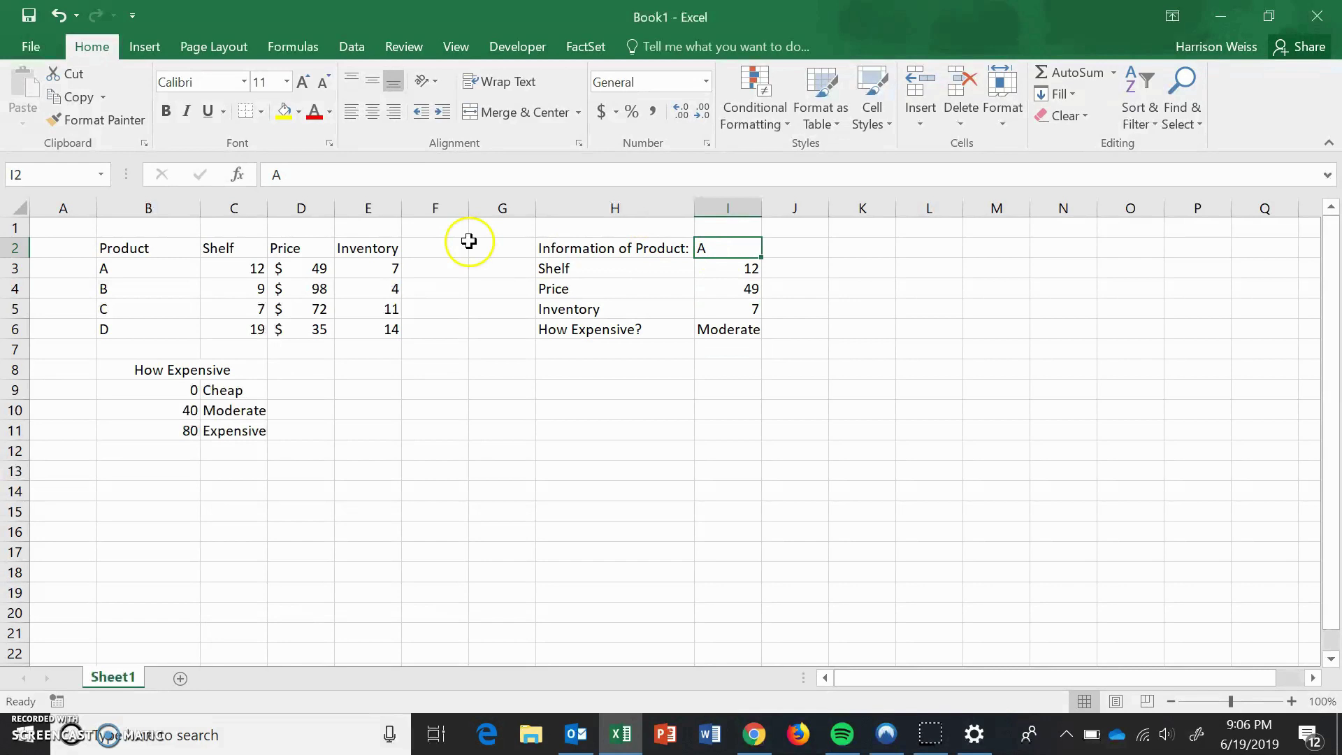
pyautogui.write('B')
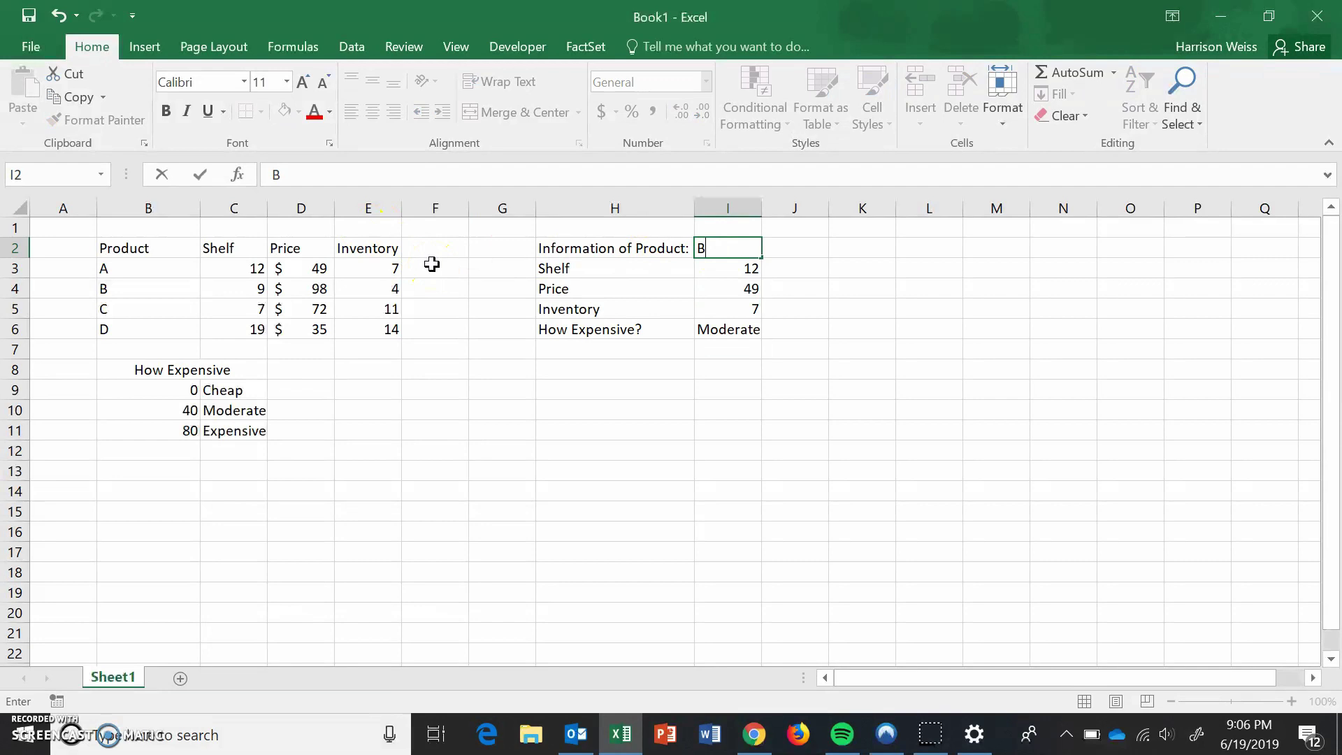
pyautogui.press('Return')
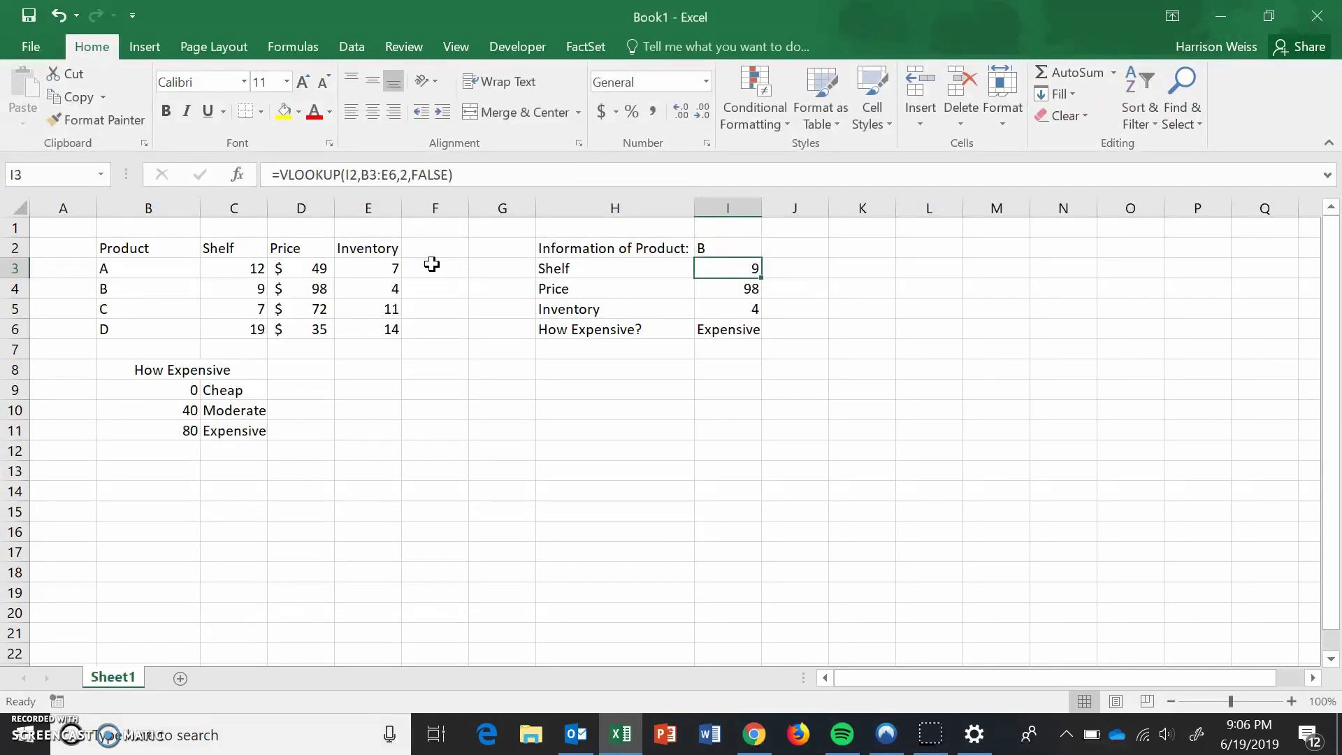
pyautogui.click(708, 250)
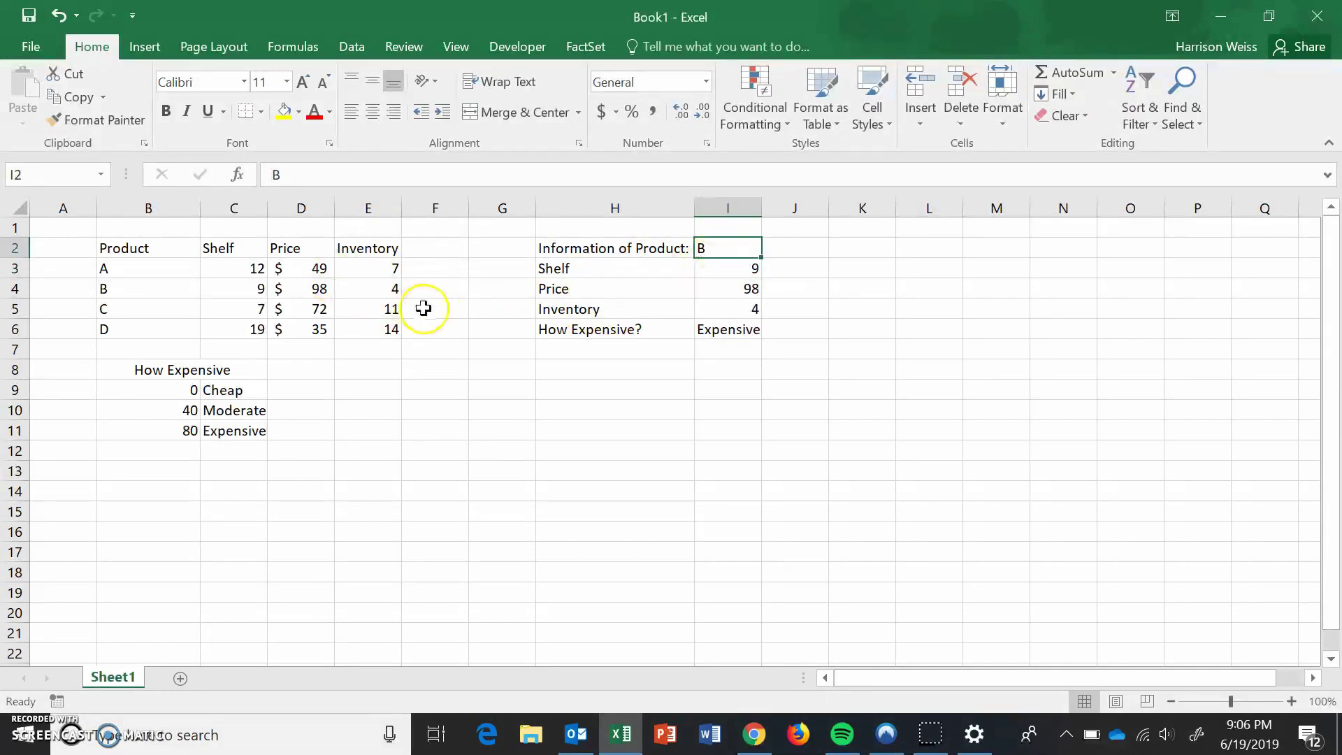
pyautogui.write('C')
pyautogui.press('Return')
pyautogui.click(727, 252)
pyautogui.write('D')
pyautogui.press('Return')
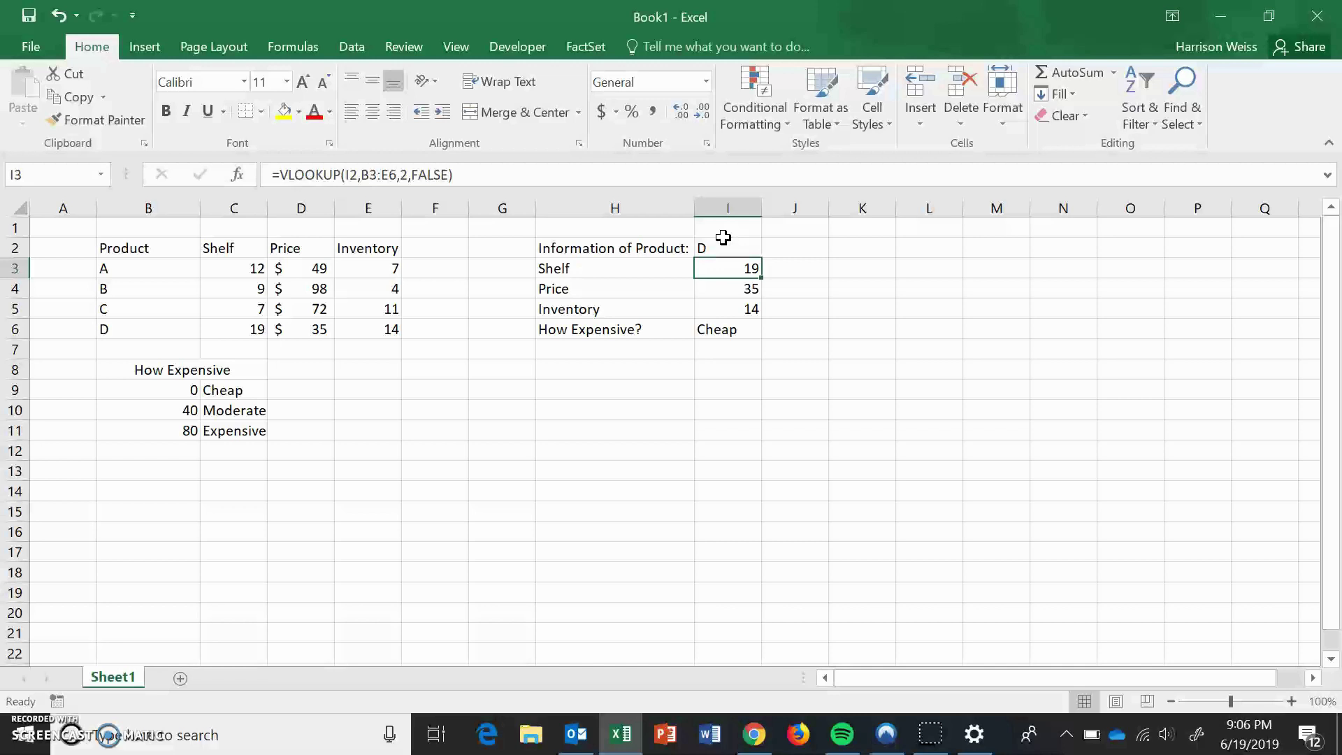
pyautogui.click(699, 247)
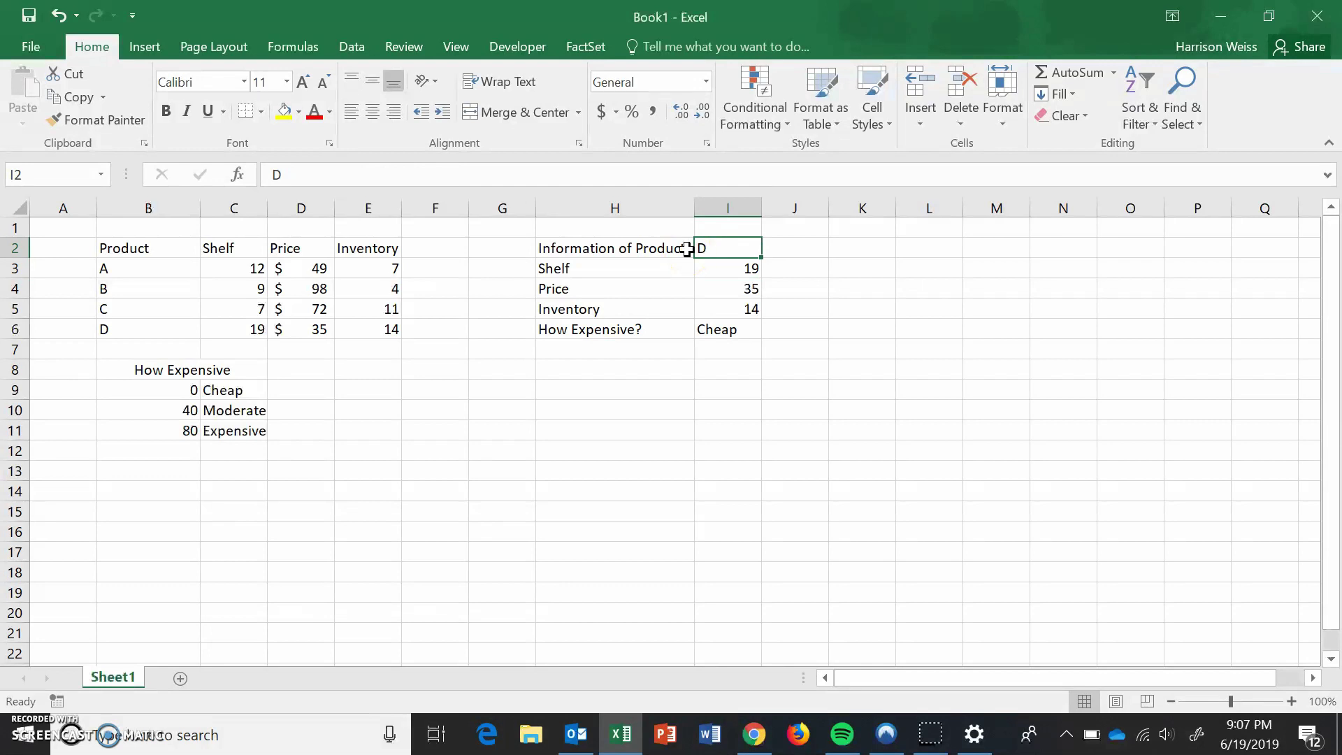
pyautogui.click(213, 246)
pyautogui.click(159, 489)
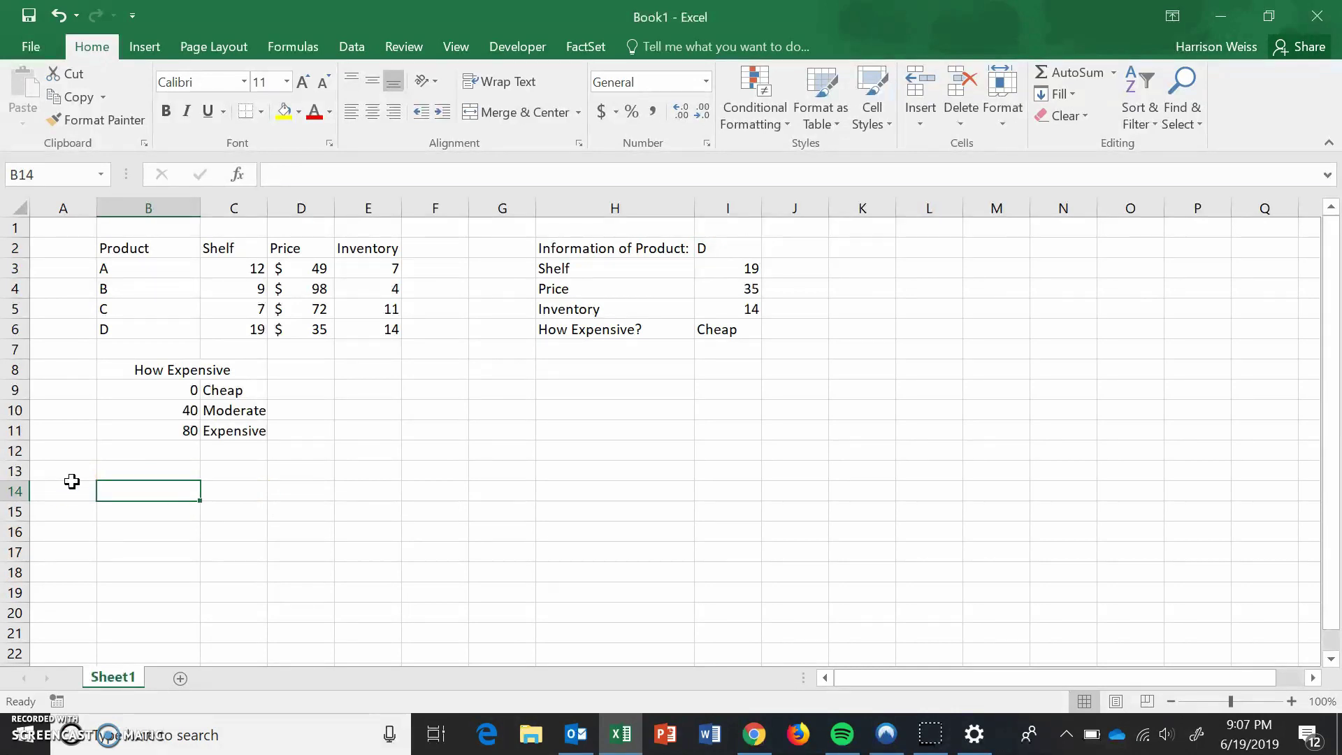
# Step: Create a horizontal table in B14:D15 with a Product row containing A and B and a Shelf row containing 12 and 9
pyautogui.write('Product')
pyautogui.press('Return')
pyautogui.write('Shelf')
pyautogui.click(235, 492)
pyautogui.write('A')
pyautogui.press('Tab')
pyautogui.write('B')
pyautogui.click(218, 516)
pyautogui.write('12')
pyautogui.press('Tab')
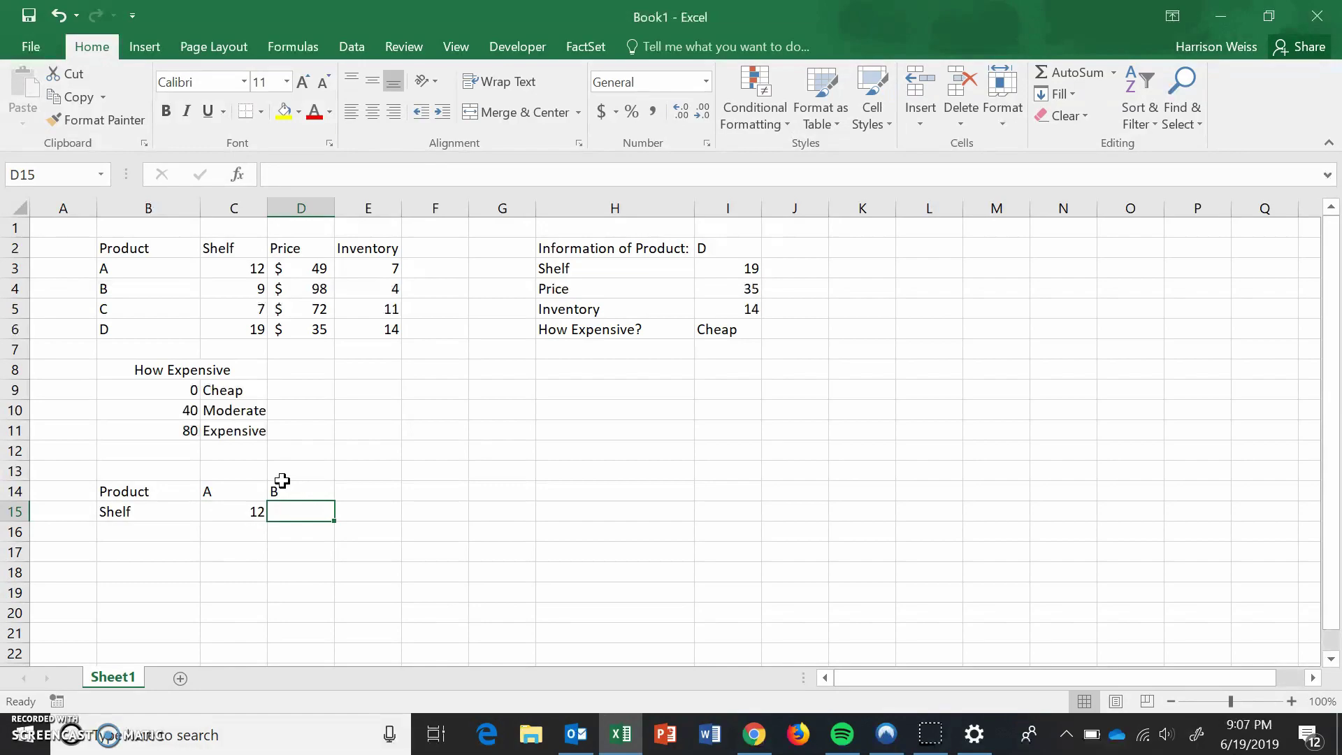
pyautogui.write('9')
pyautogui.press('Tab')
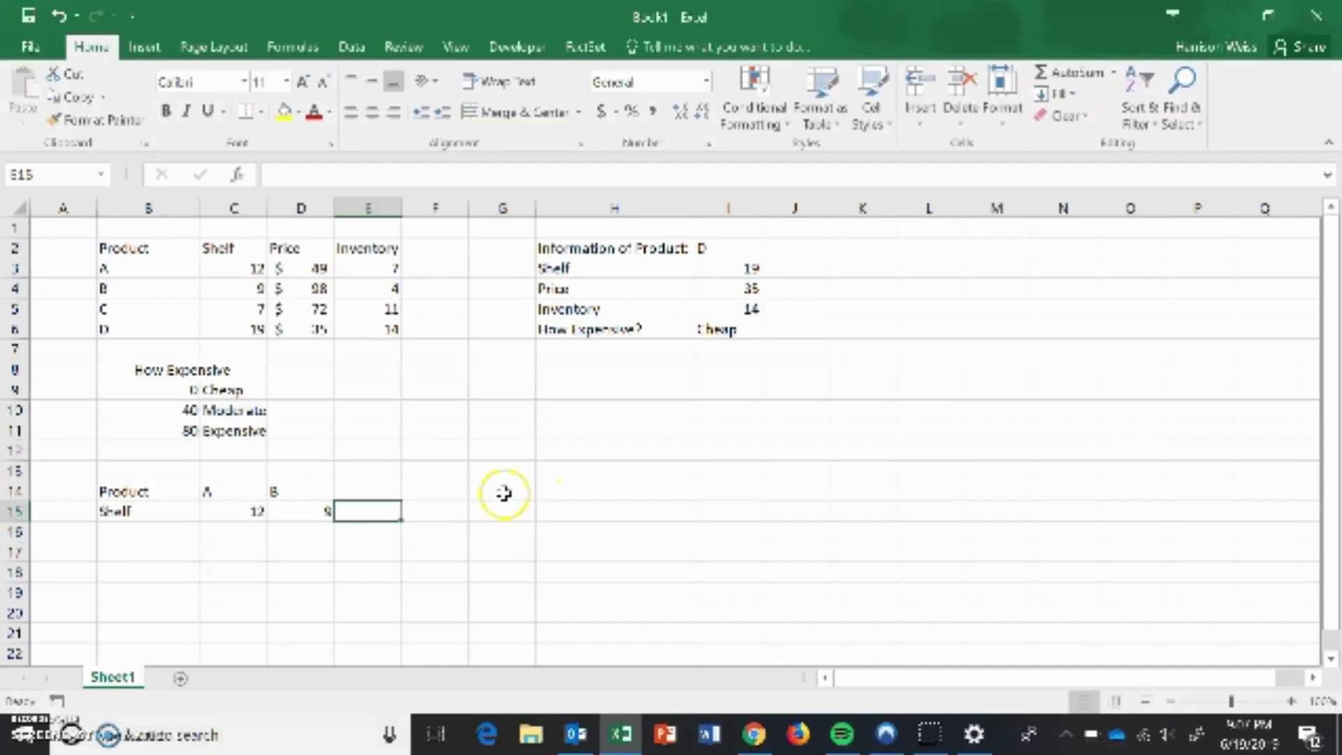
# Step: Enter =HLOOKUP("A",C14:D15,2,FALSE) in cell H14 to look up product A's shelf with an exact match
pyautogui.click(553, 492)
pyautogui.write('=HL')
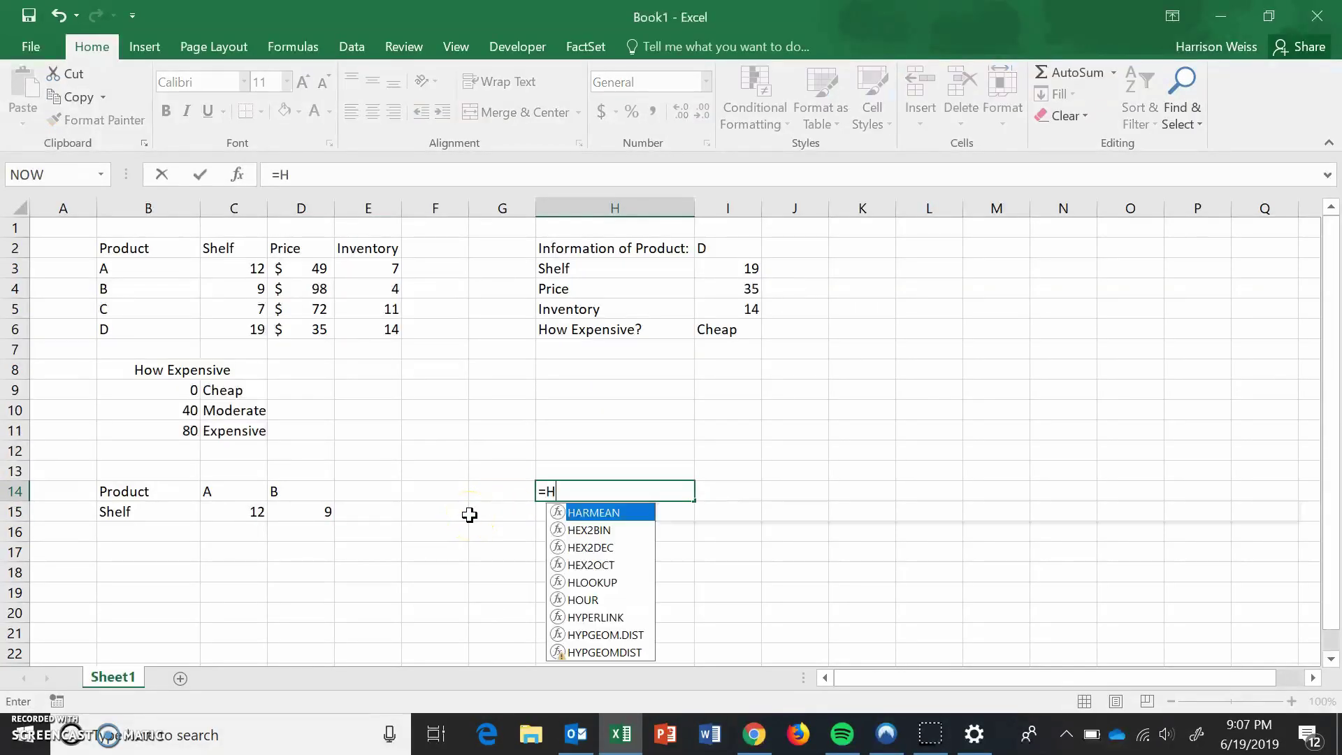
pyautogui.press('Tab')
pyautogui.write('"A:,')
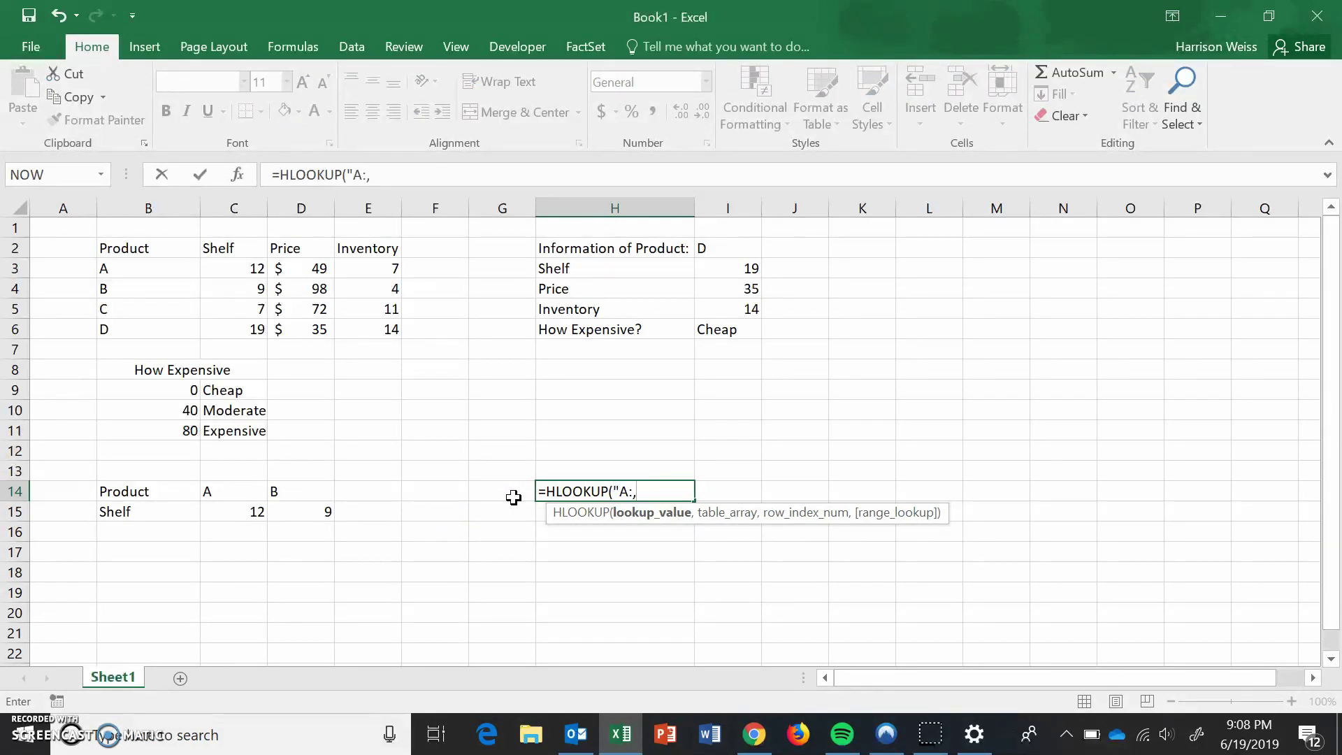
pyautogui.press('BackSpace')
pyautogui.press('BackSpace')
pyautogui.write('",')
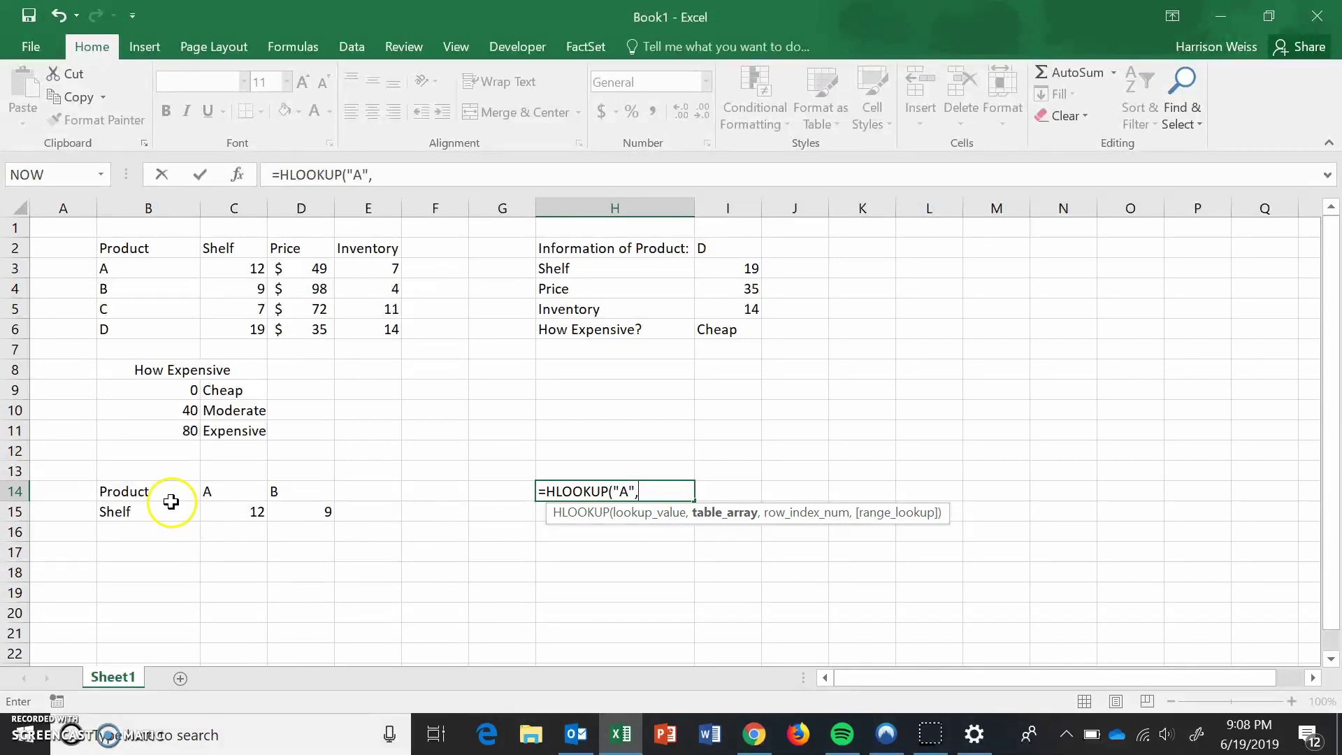
pyautogui.moveTo(210, 492); pyautogui.dragTo(321, 511)
pyautogui.write(',2')
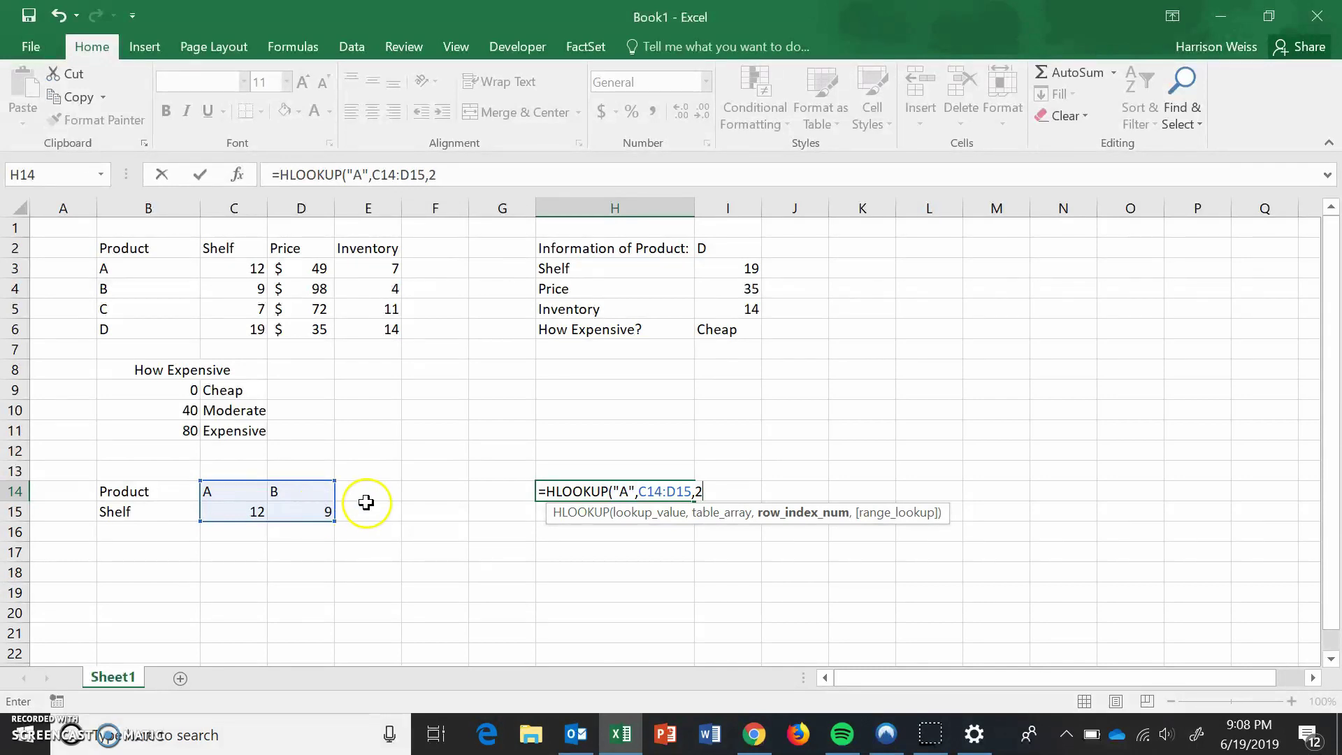
pyautogui.write(',FALSE)')
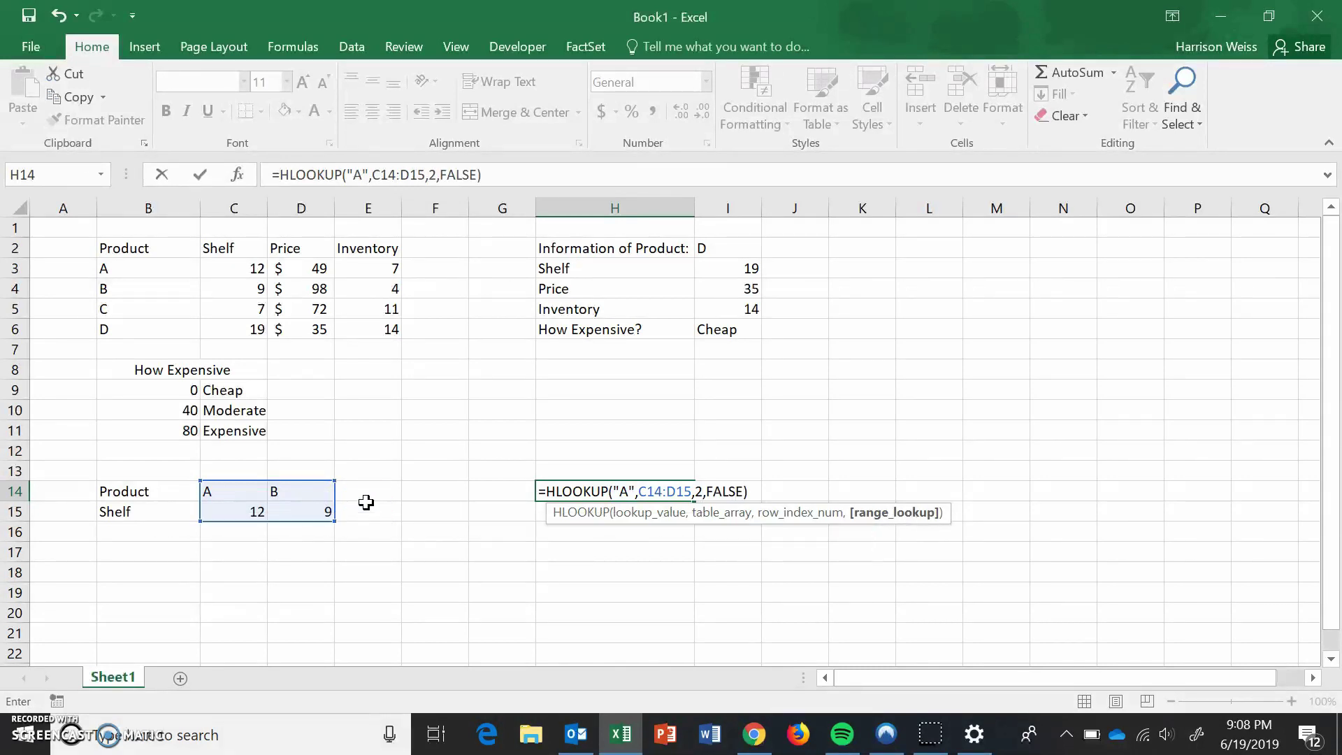
pyautogui.press('Return')
# Step: Enter =HLOOKUP("B",C14:D15,2,FALSE) in cell H15 to look up product B's shelf with an exact match
pyautogui.write('=')
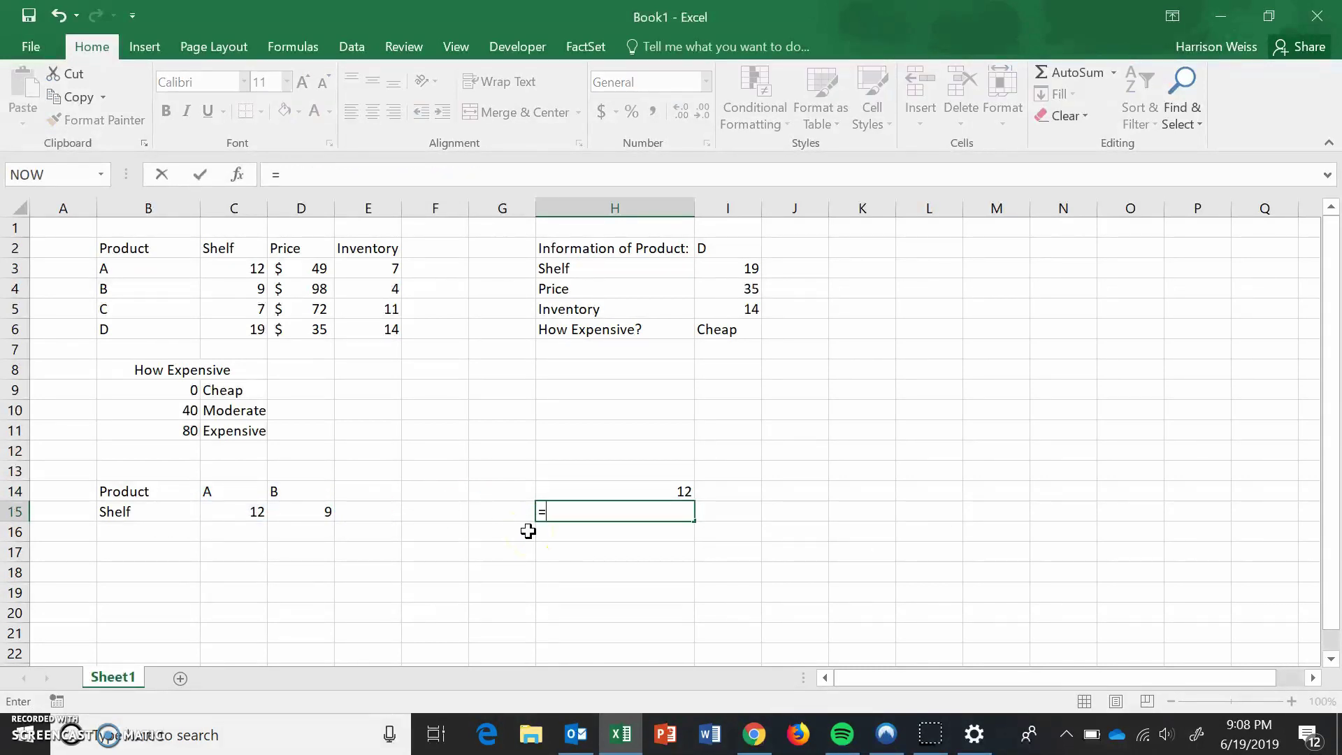
pyautogui.write('Hlookup("B",')
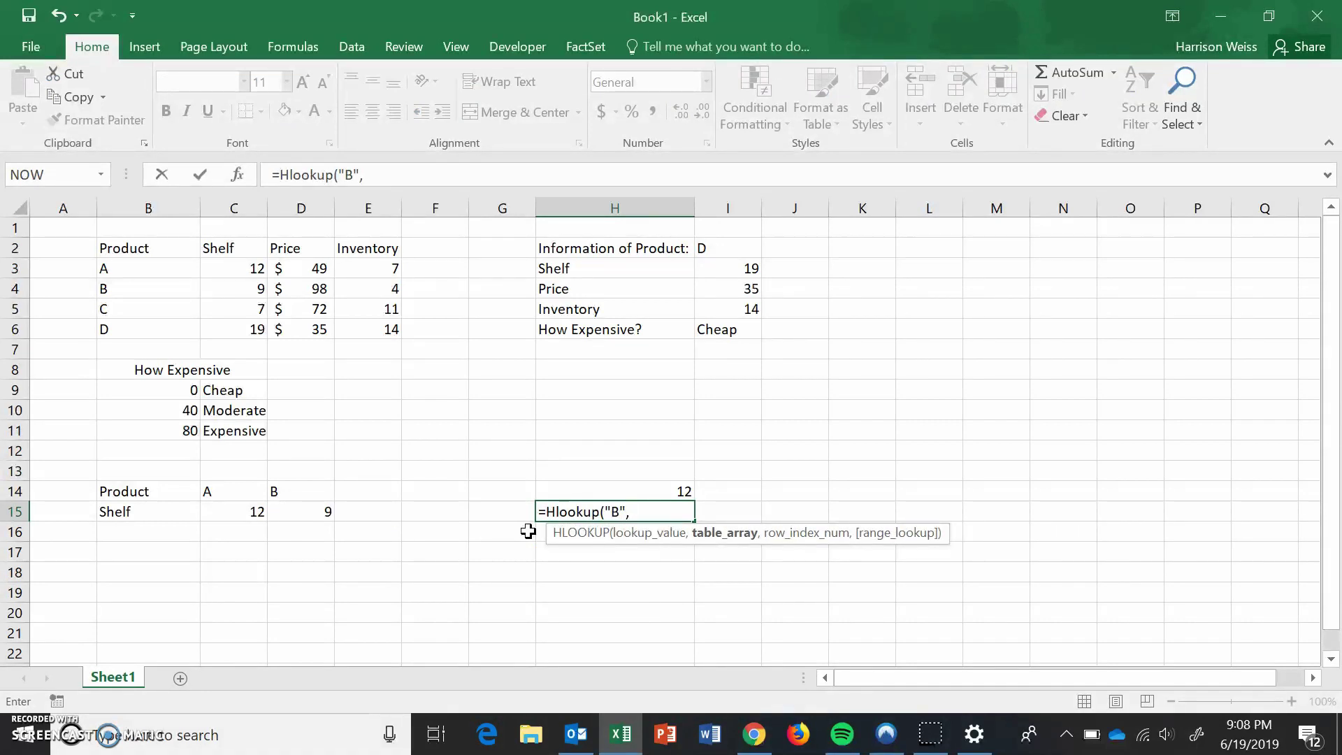
pyautogui.moveTo(210, 493); pyautogui.dragTo(308, 509)
pyautogui.write(',2,FALSE)')
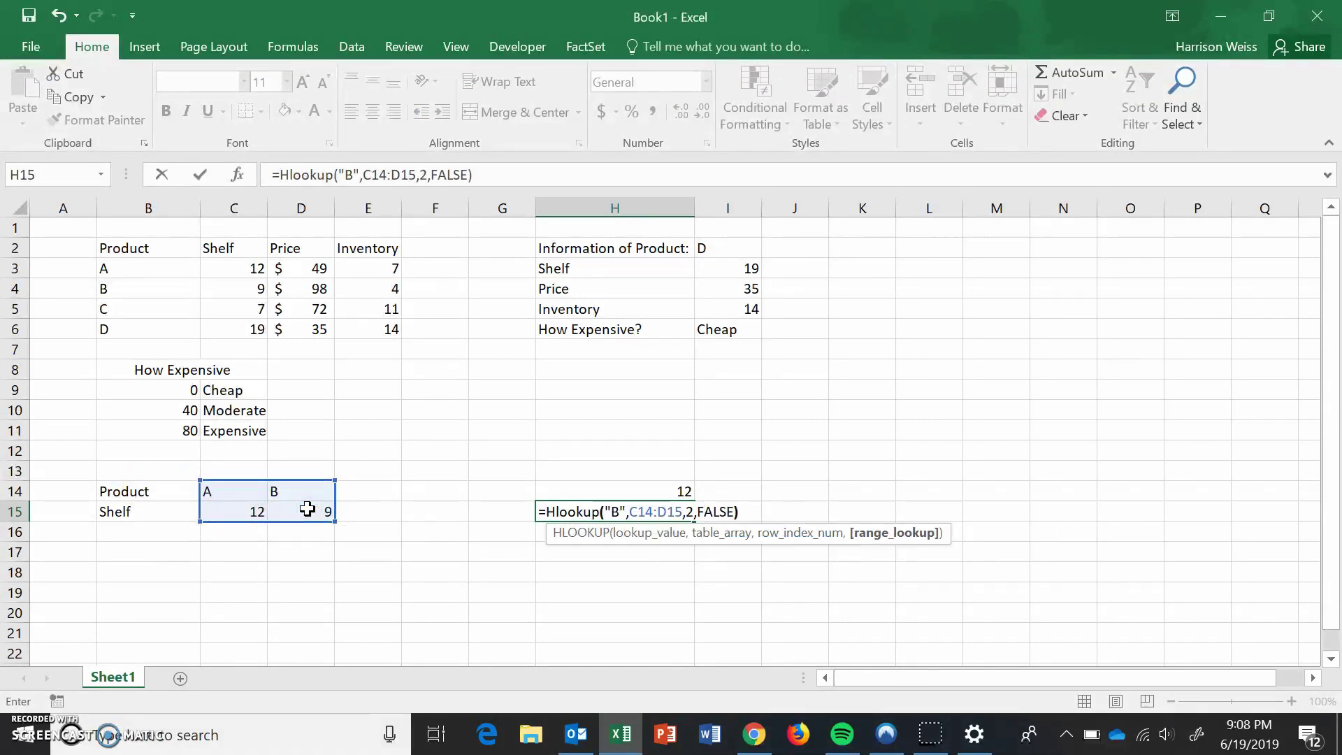
pyautogui.press('Return')
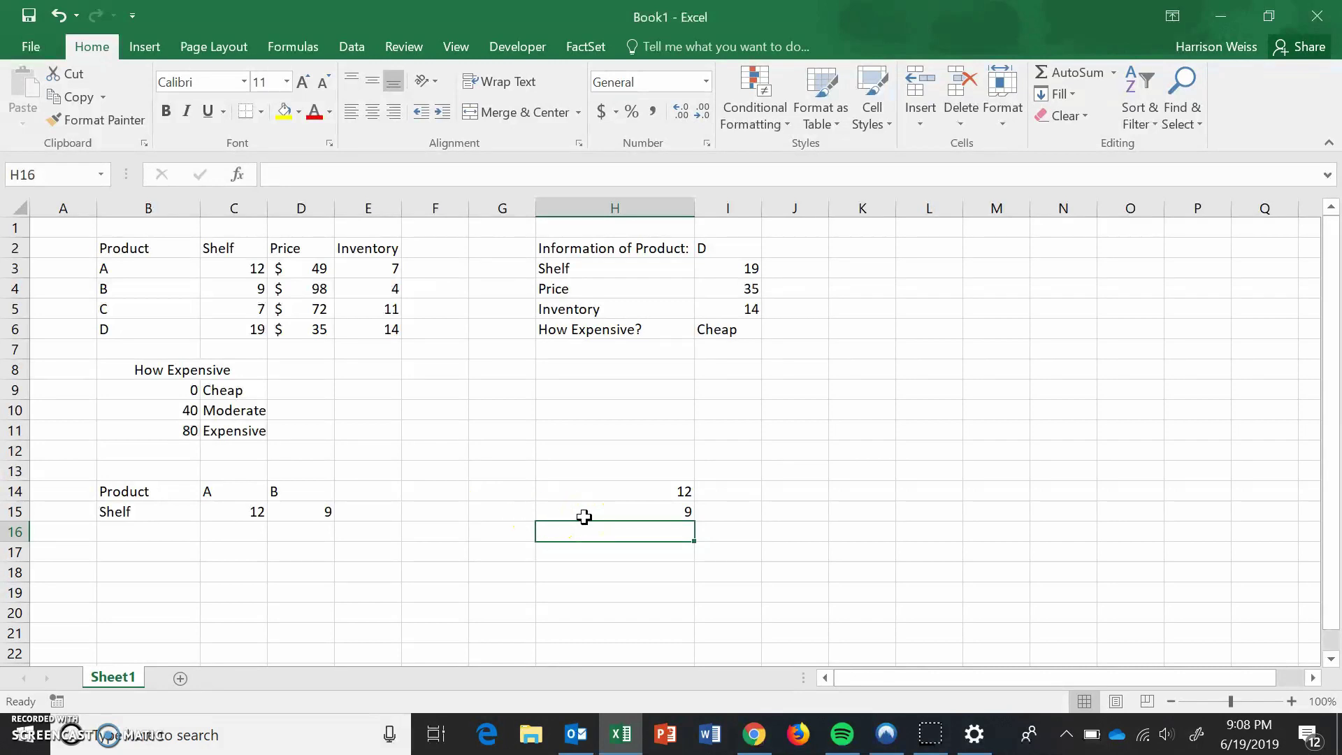